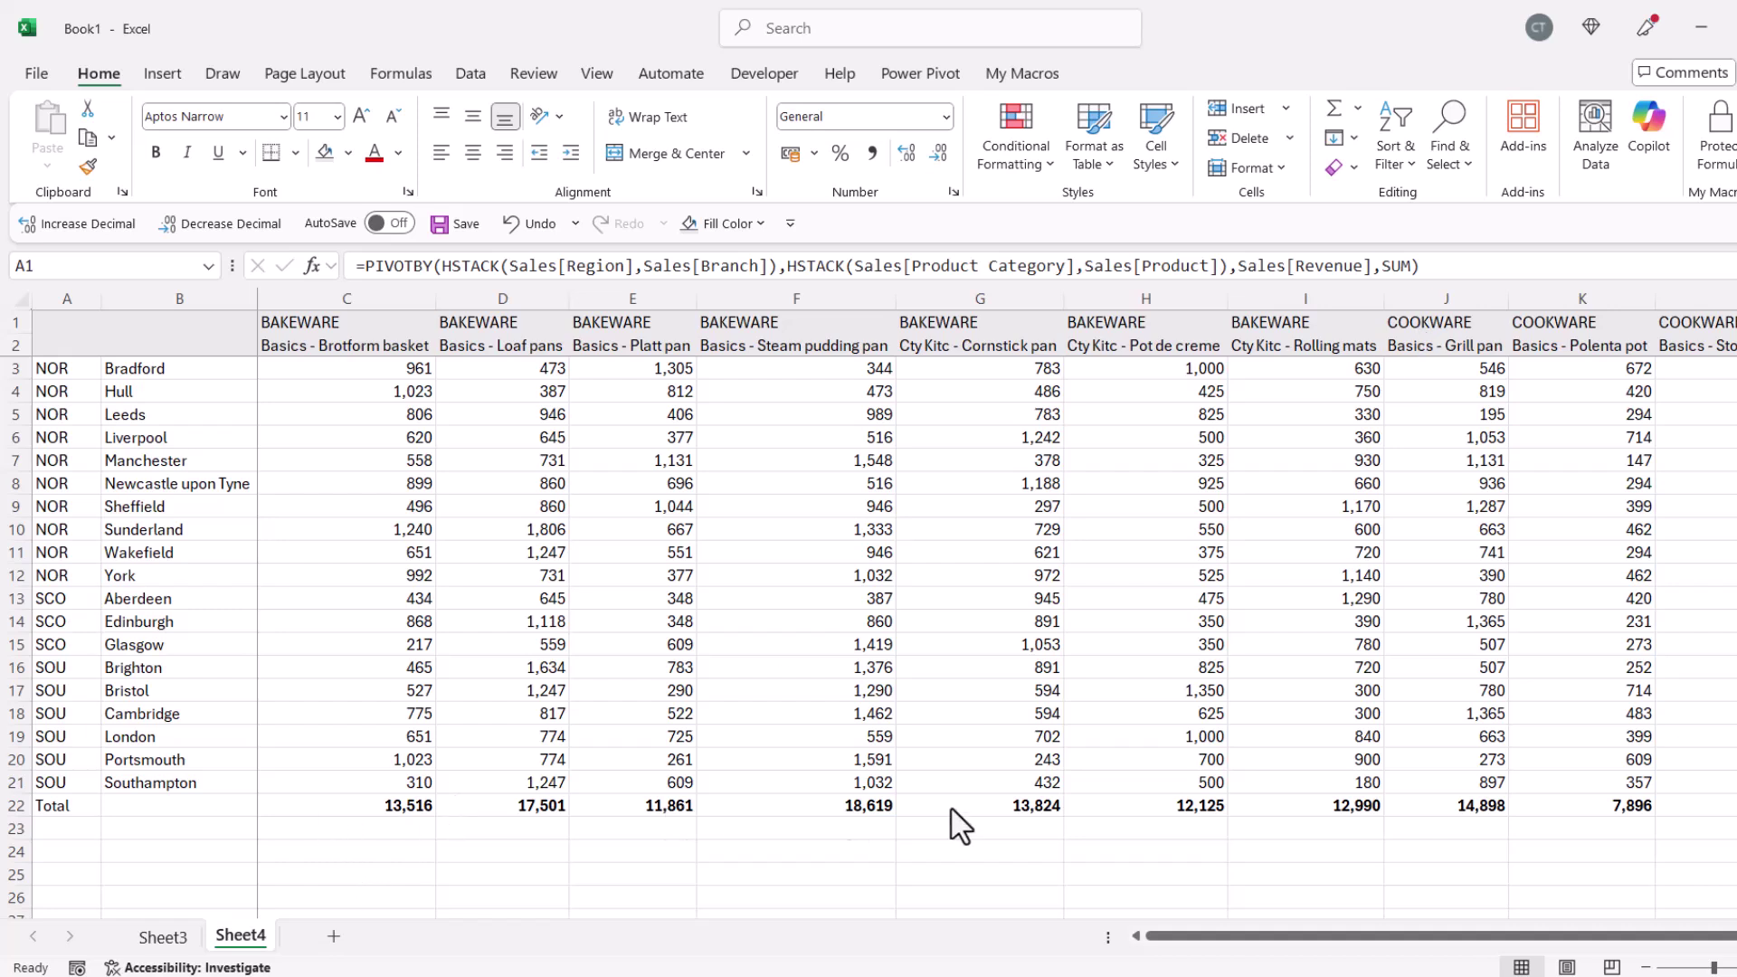
Add a row_sort_order of -1 to the PIVOTBY formula so regions list SOU, SCO, NOR
left_click(1706, 768)
key("Right")
key("Right")
key("Right")
key("Right")
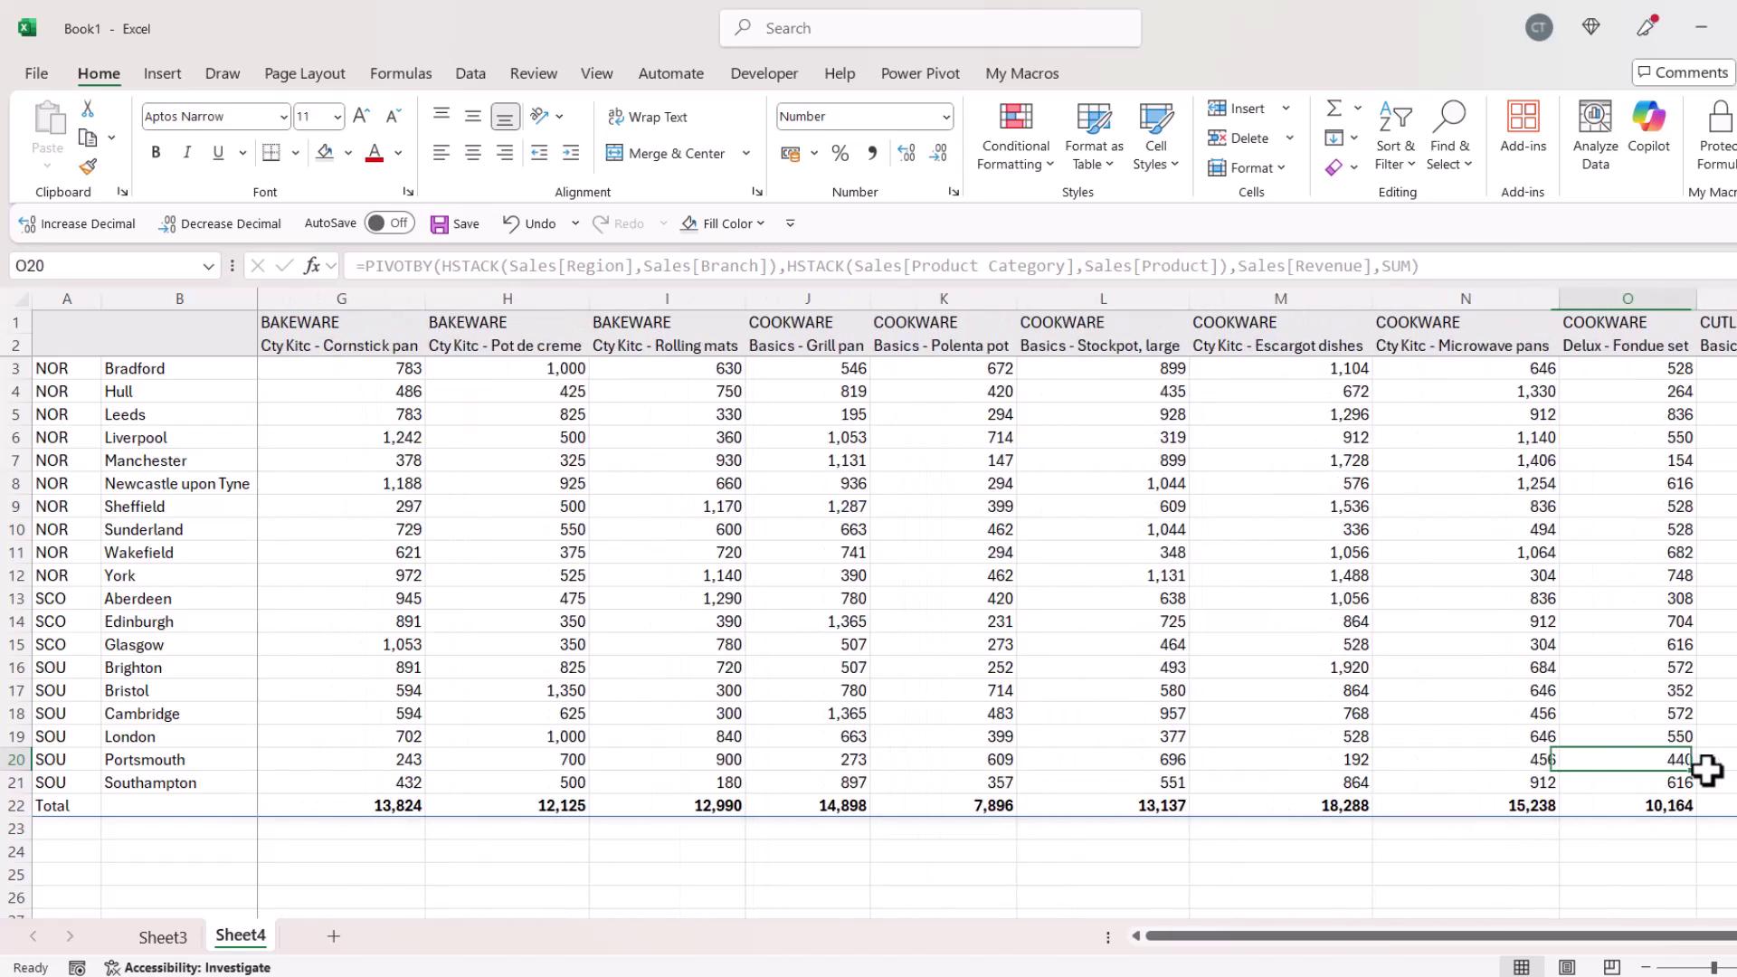
key("ctrl+Home")
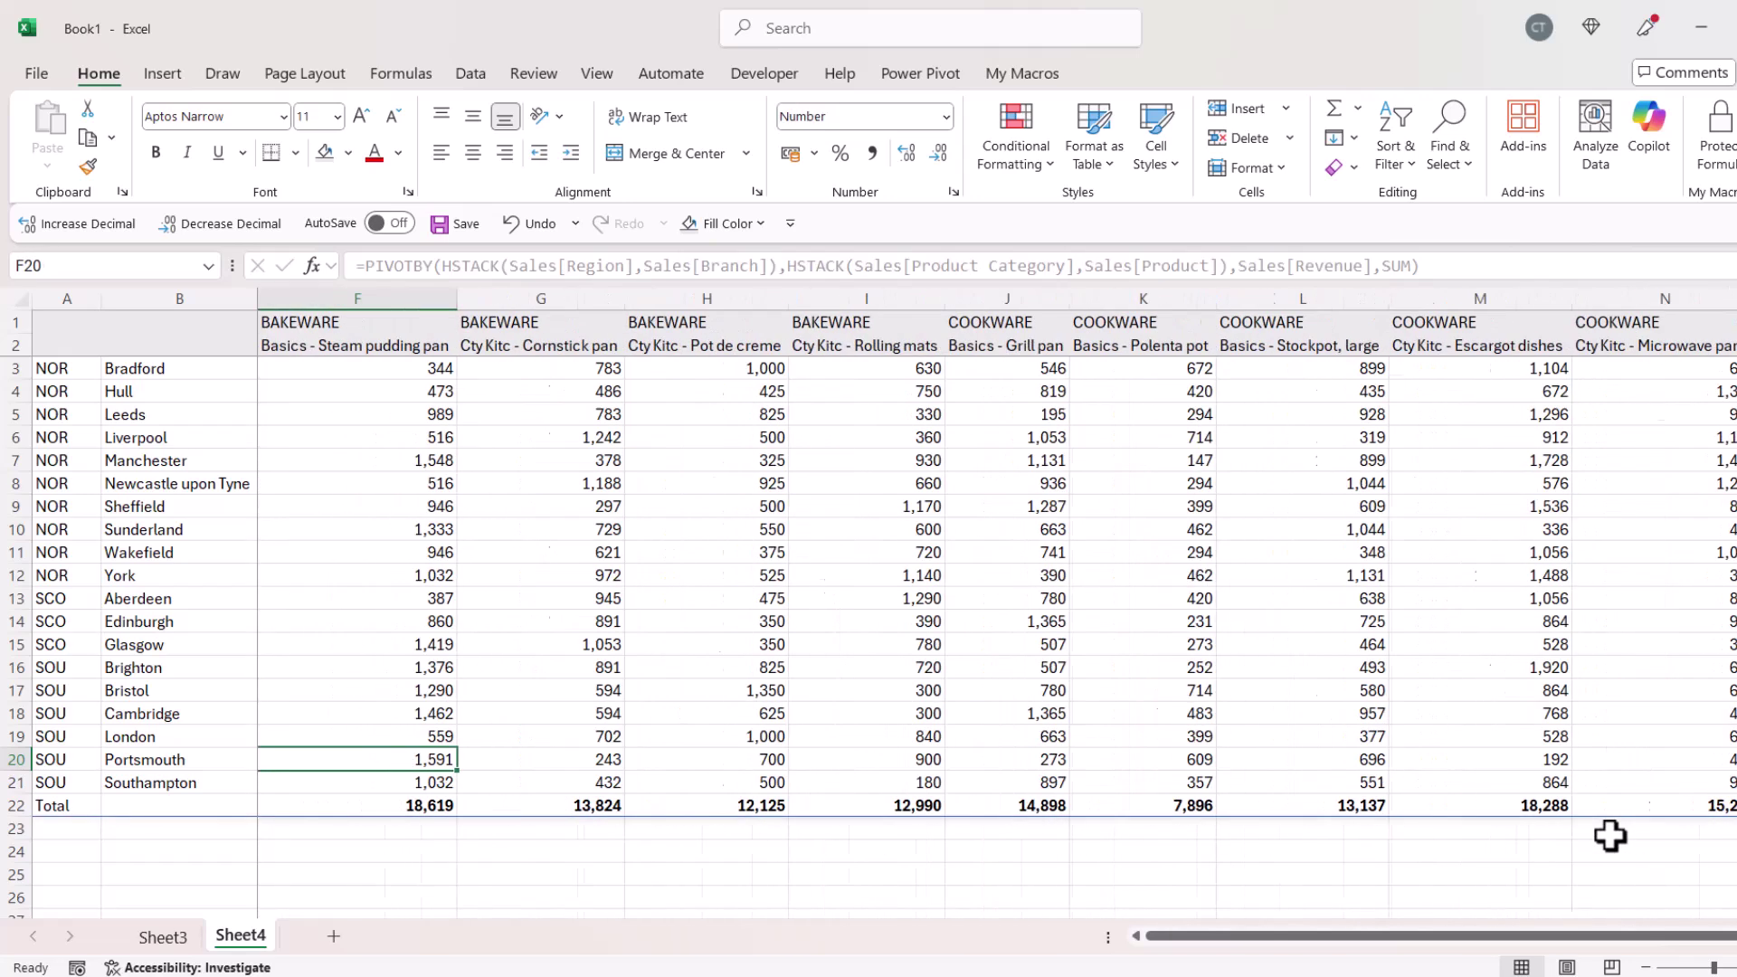
left_click(59, 318)
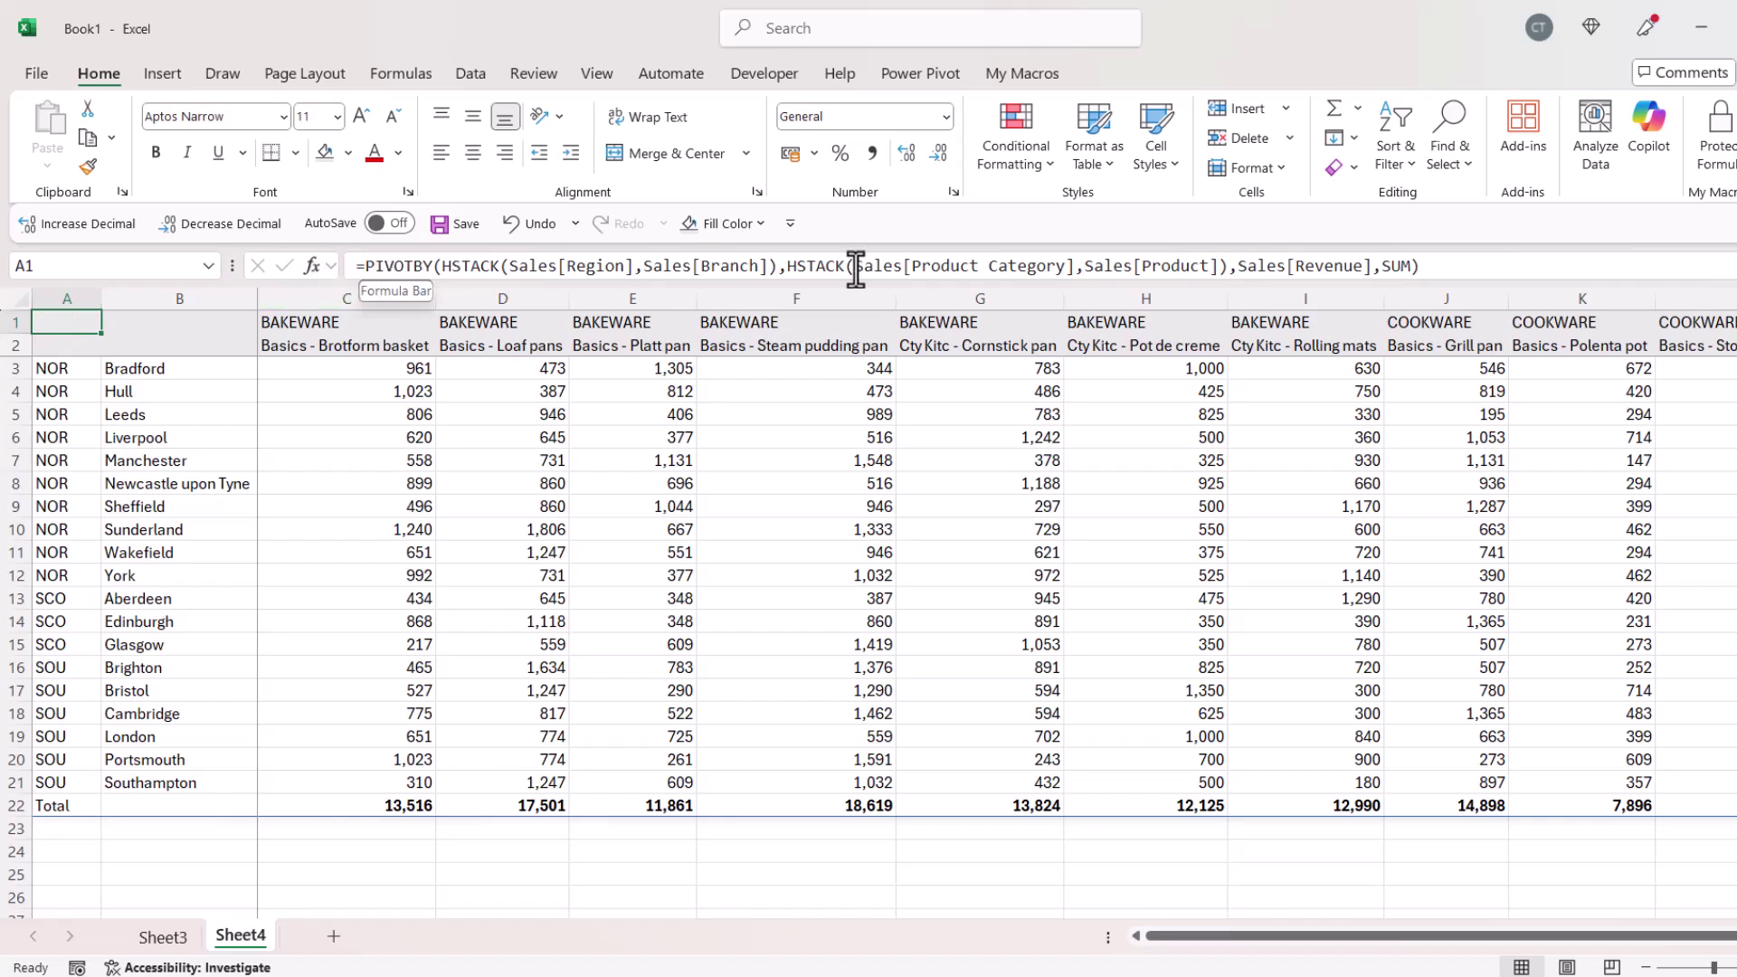
left_click(1411, 270)
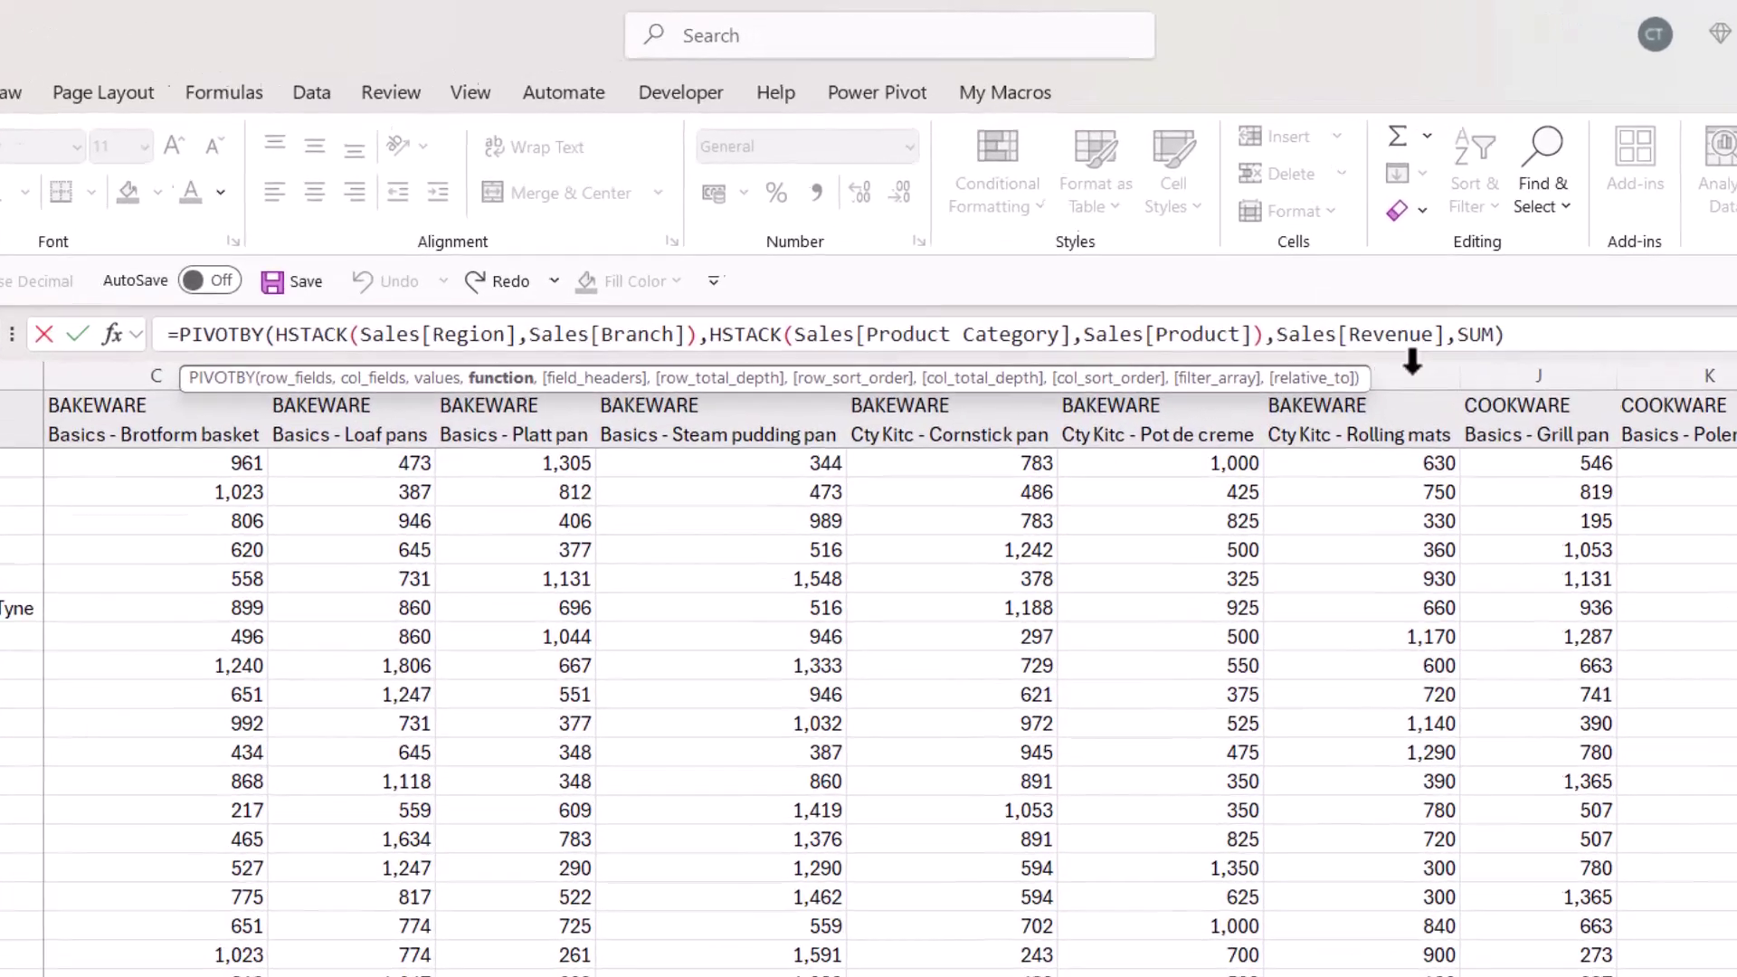
type(",")
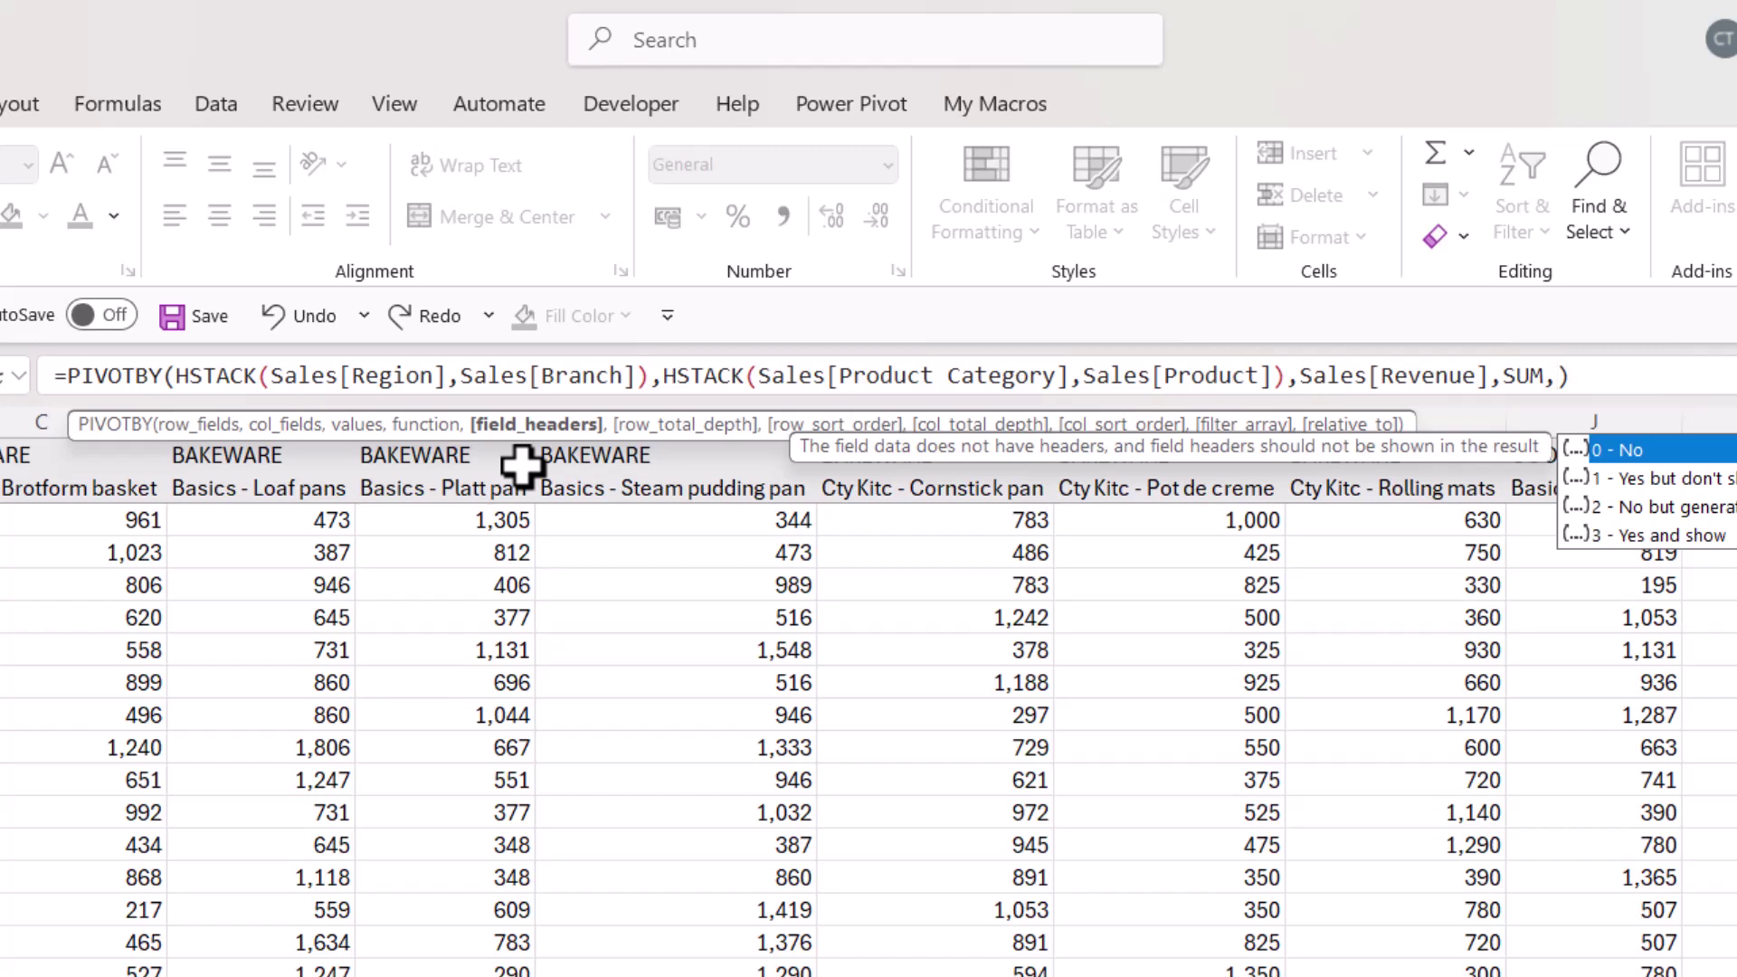
type(",")
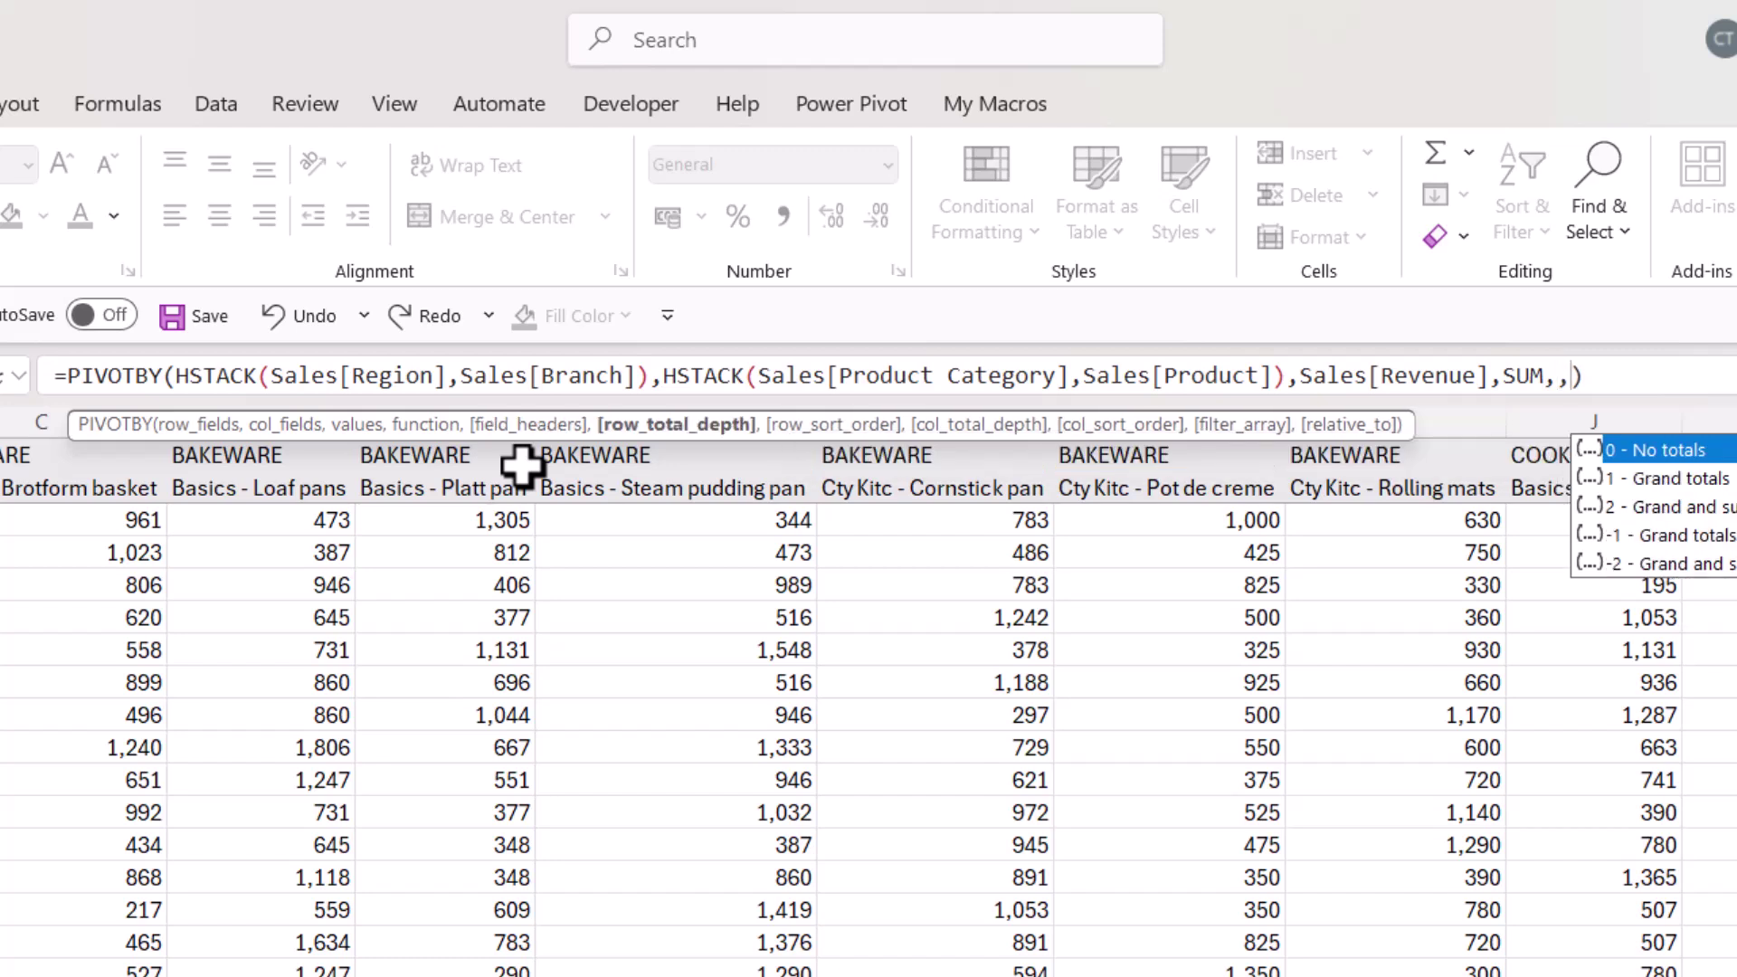
type(",1")
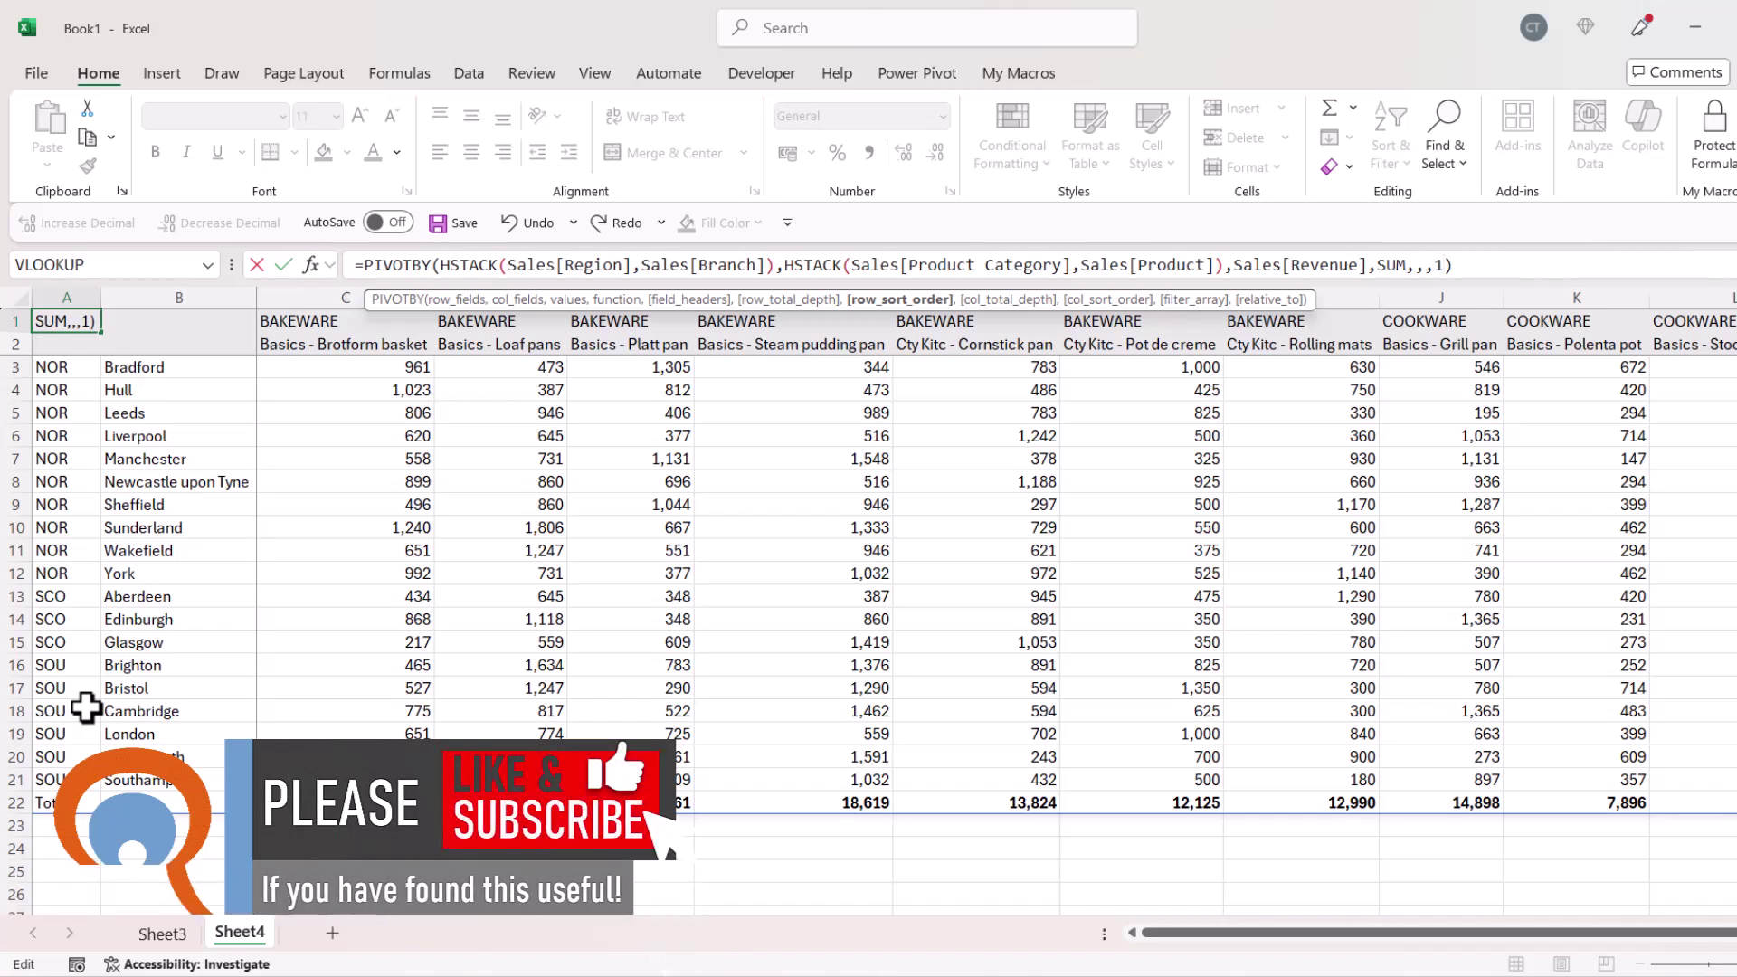
key("BackSpace")
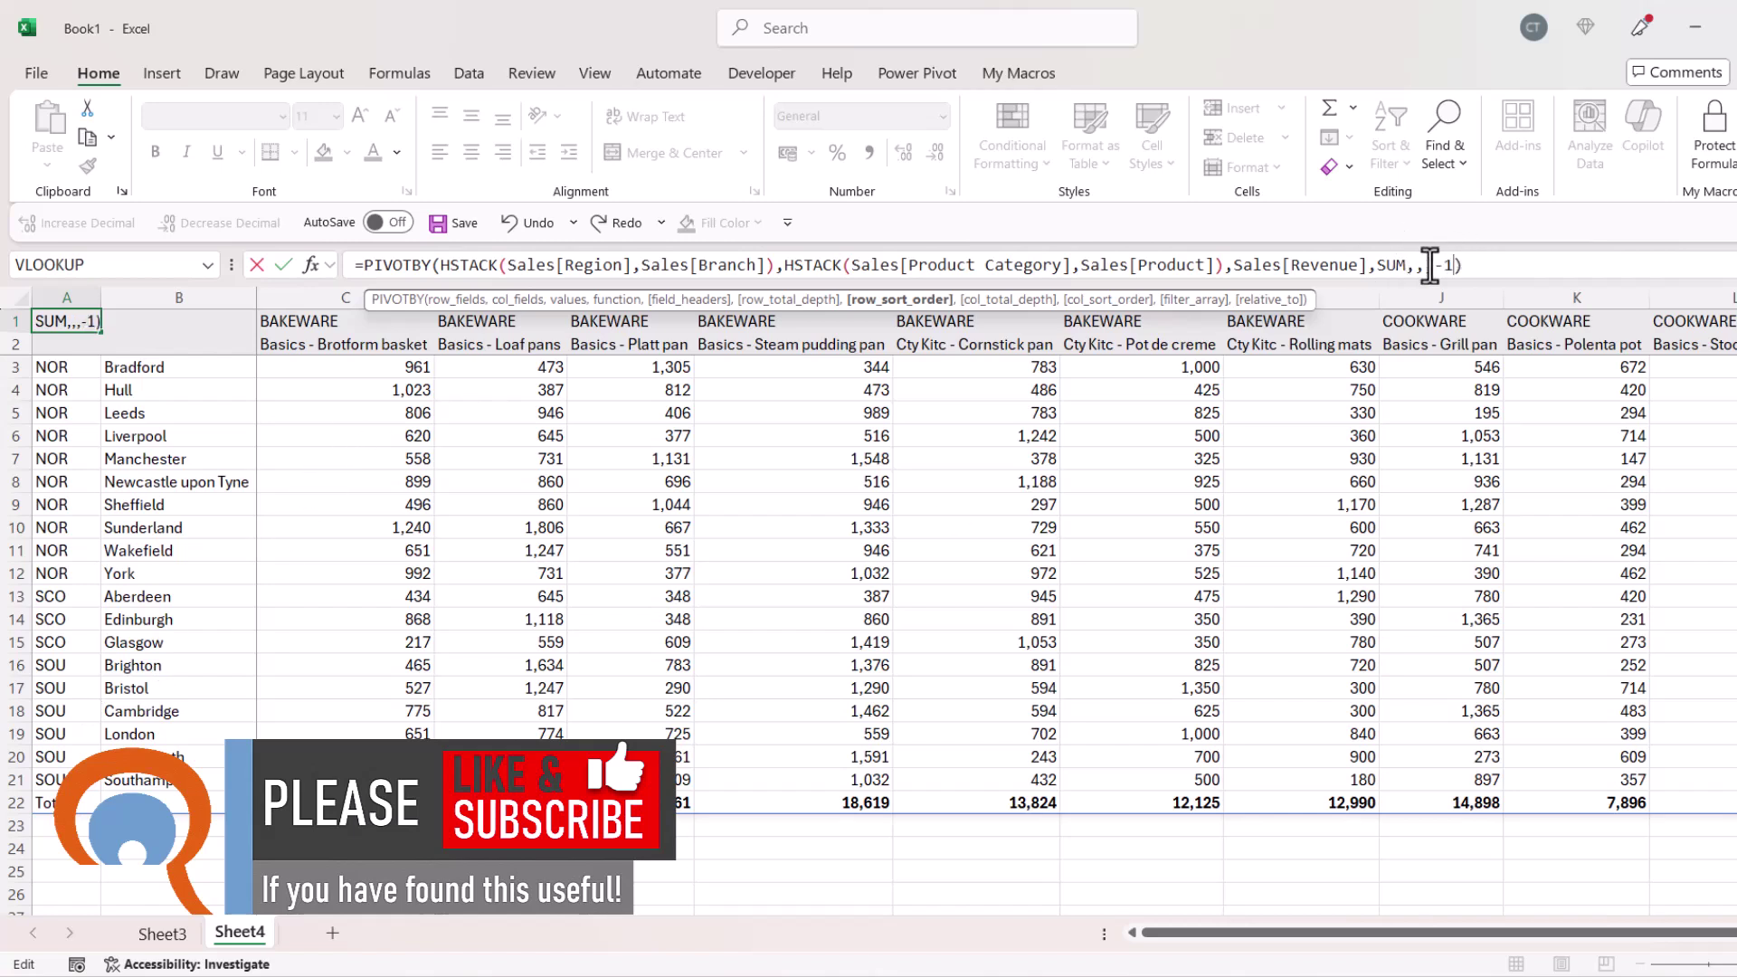
key("Return")
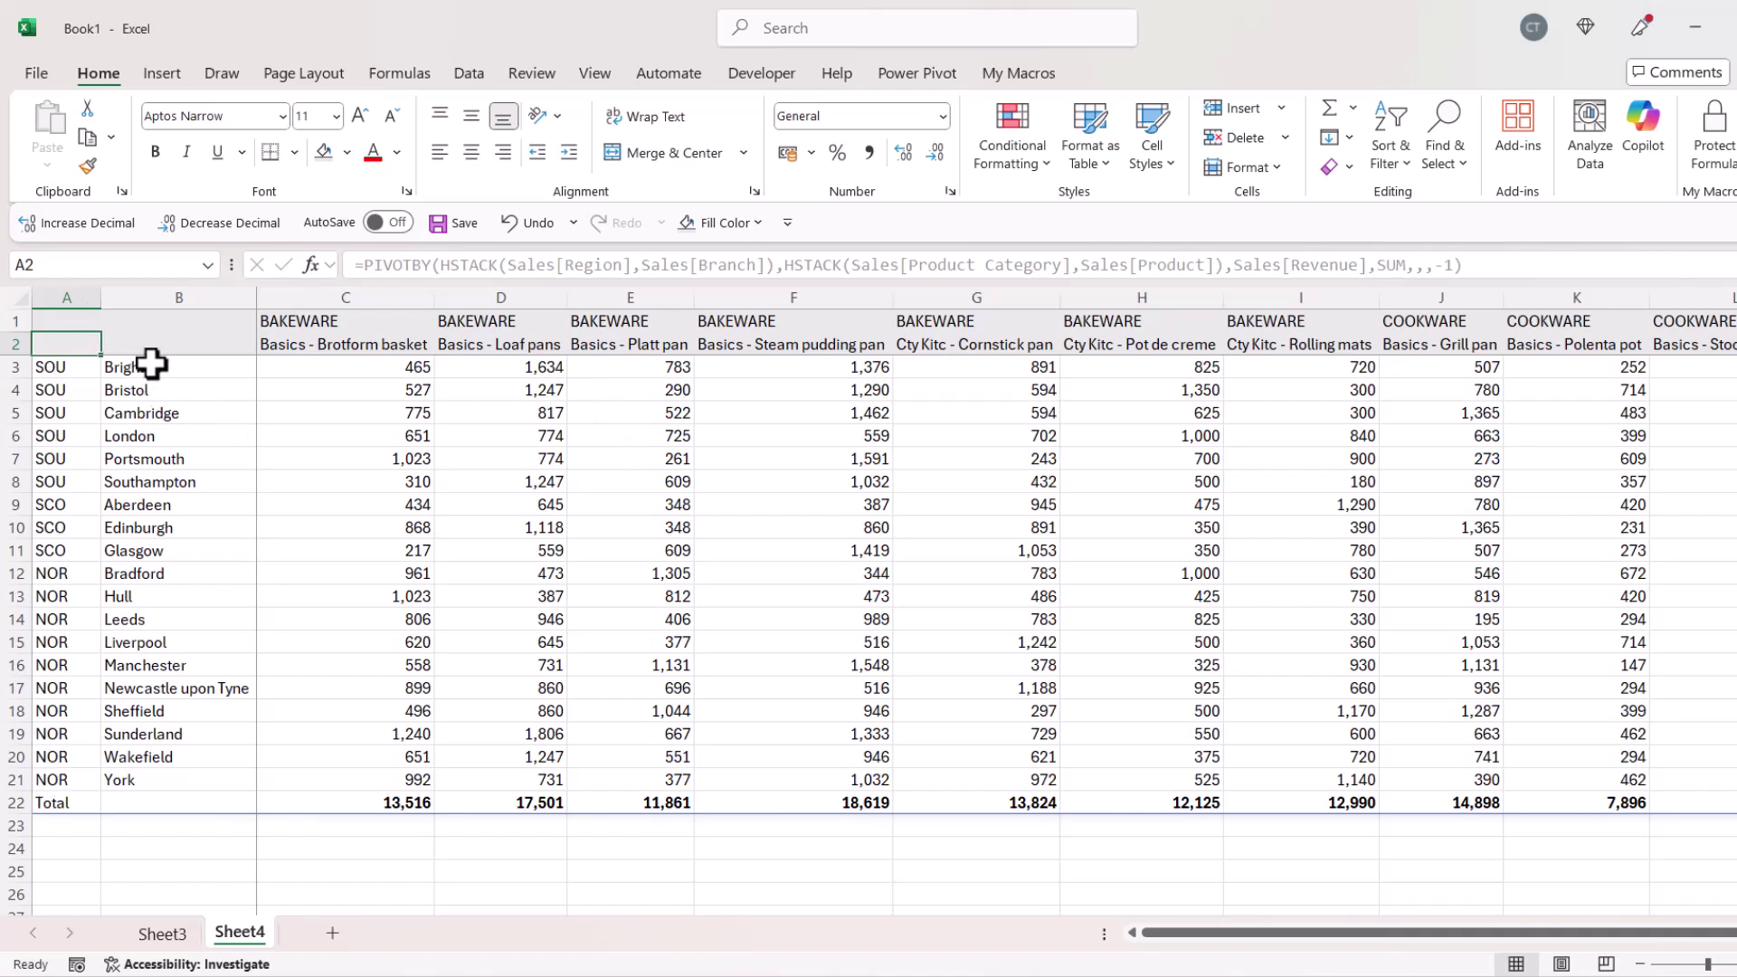
Set row_sort_order to 2 to sort branches alphabetically within each region
left_click(71, 316)
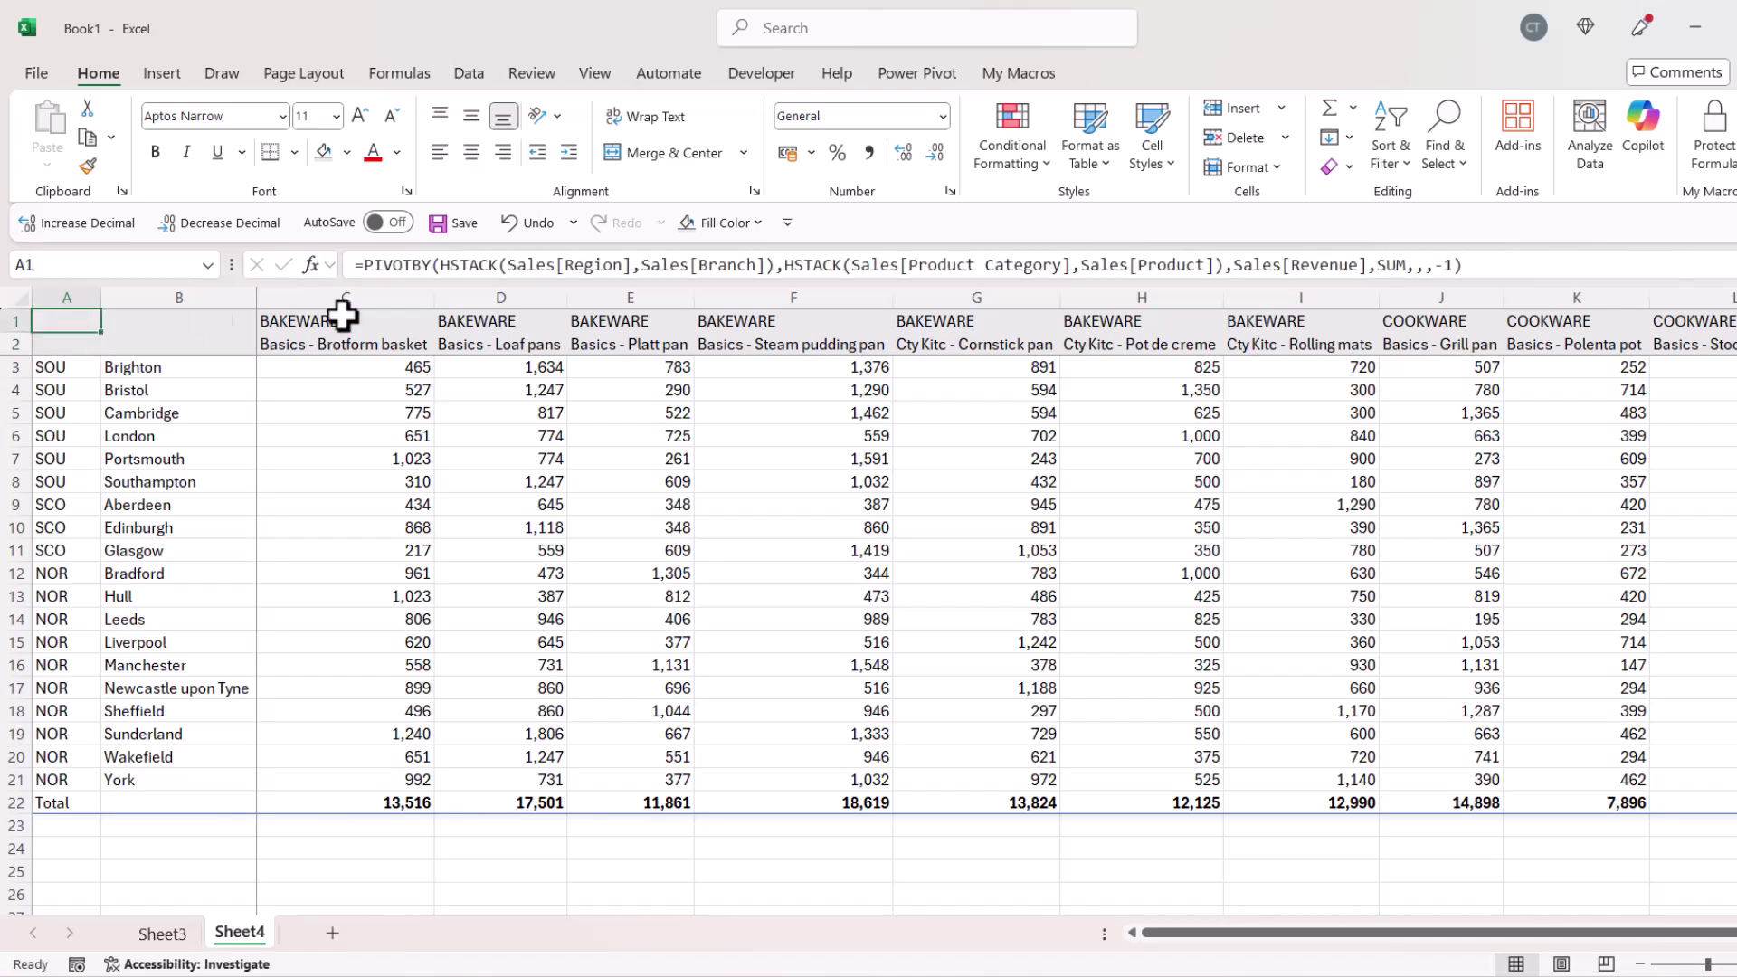
left_click(1452, 265)
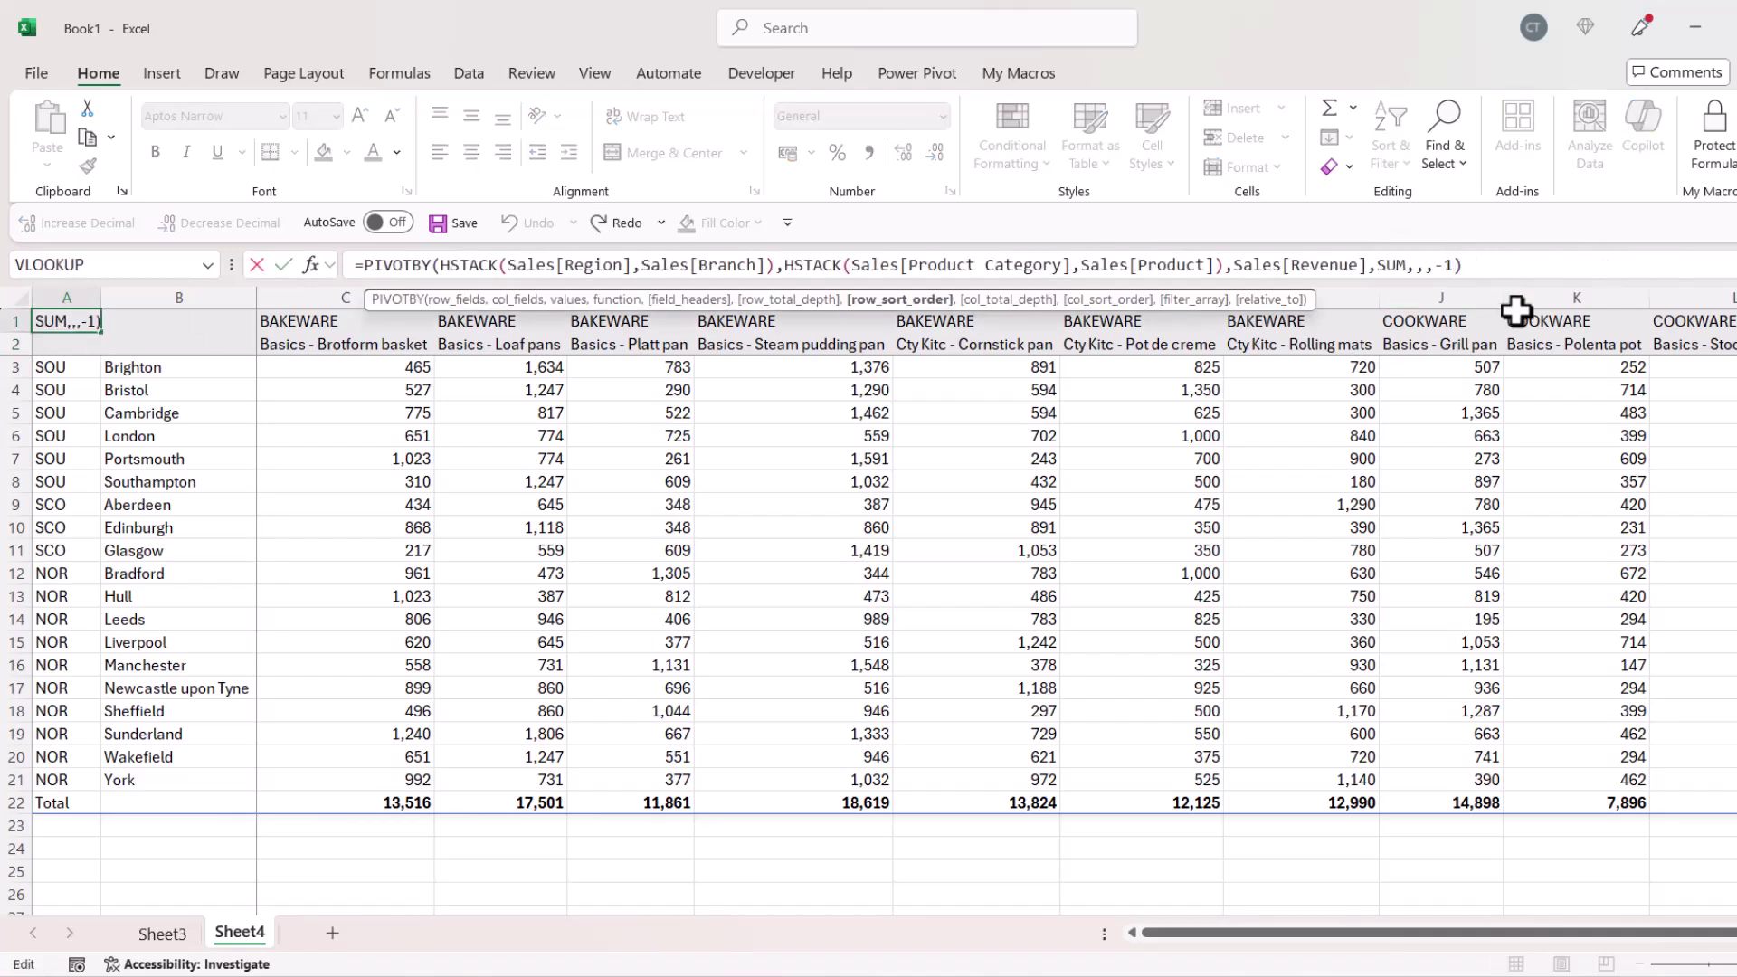
key("BackSpace")
type("2")
key("ctrl+Return")
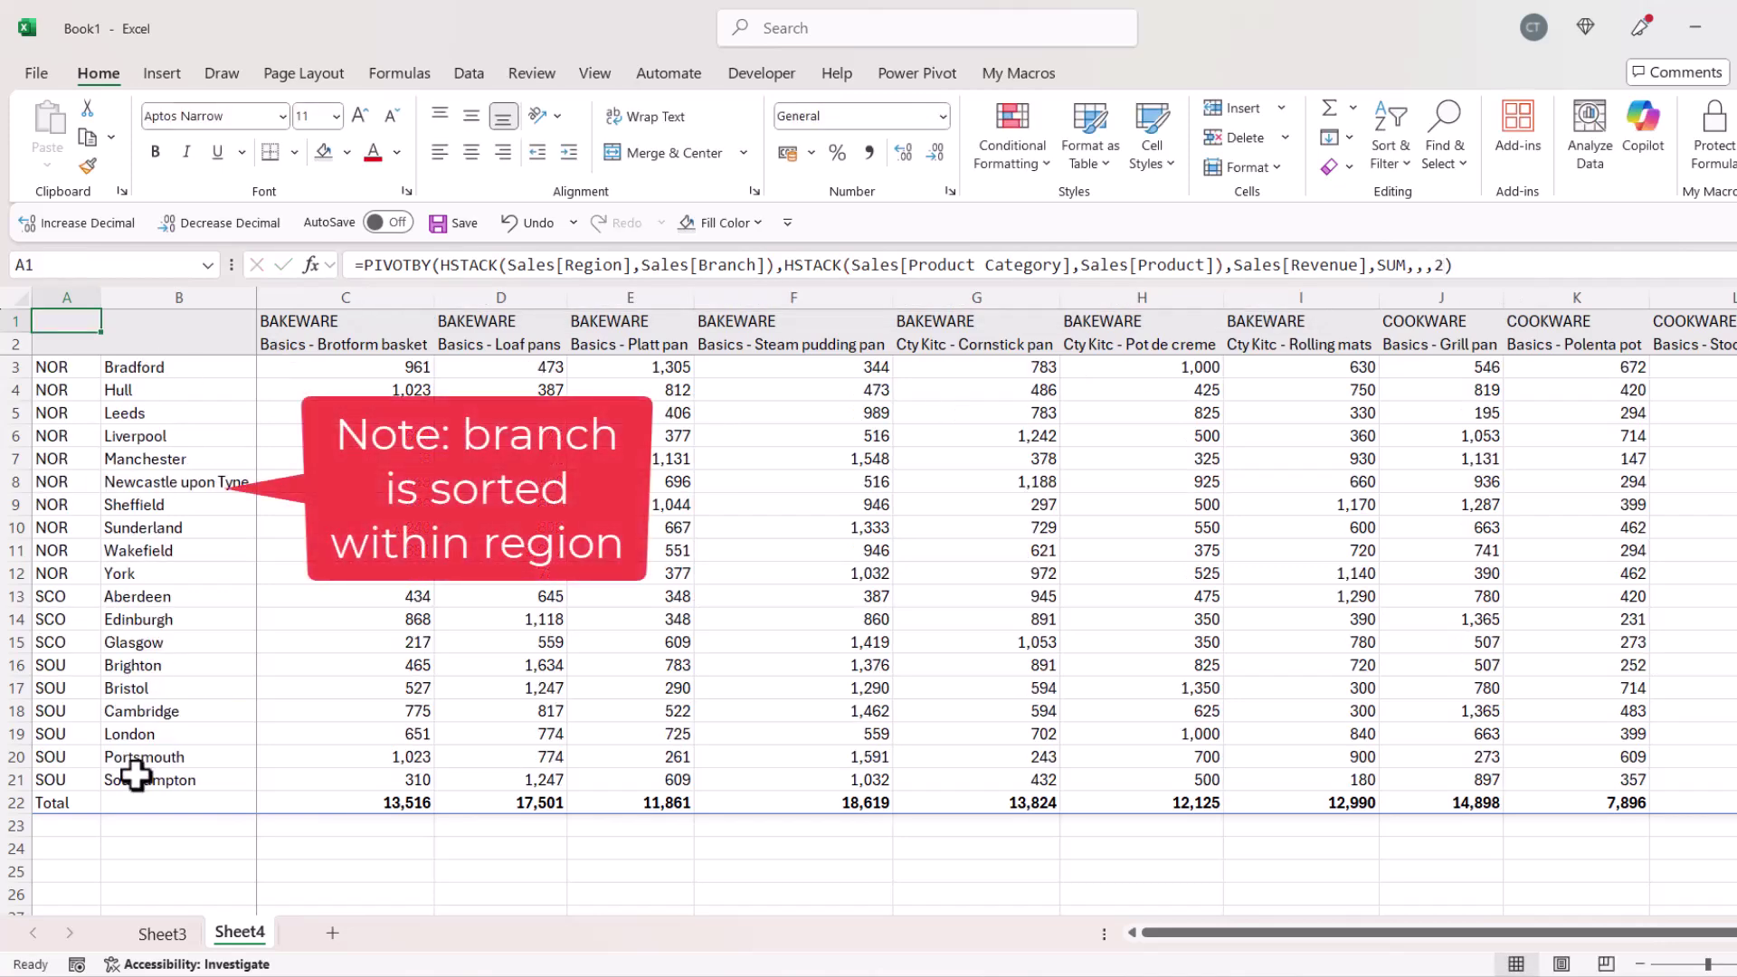
Change row_sort_order to -2 so branches run descending, York first
left_click(1438, 265)
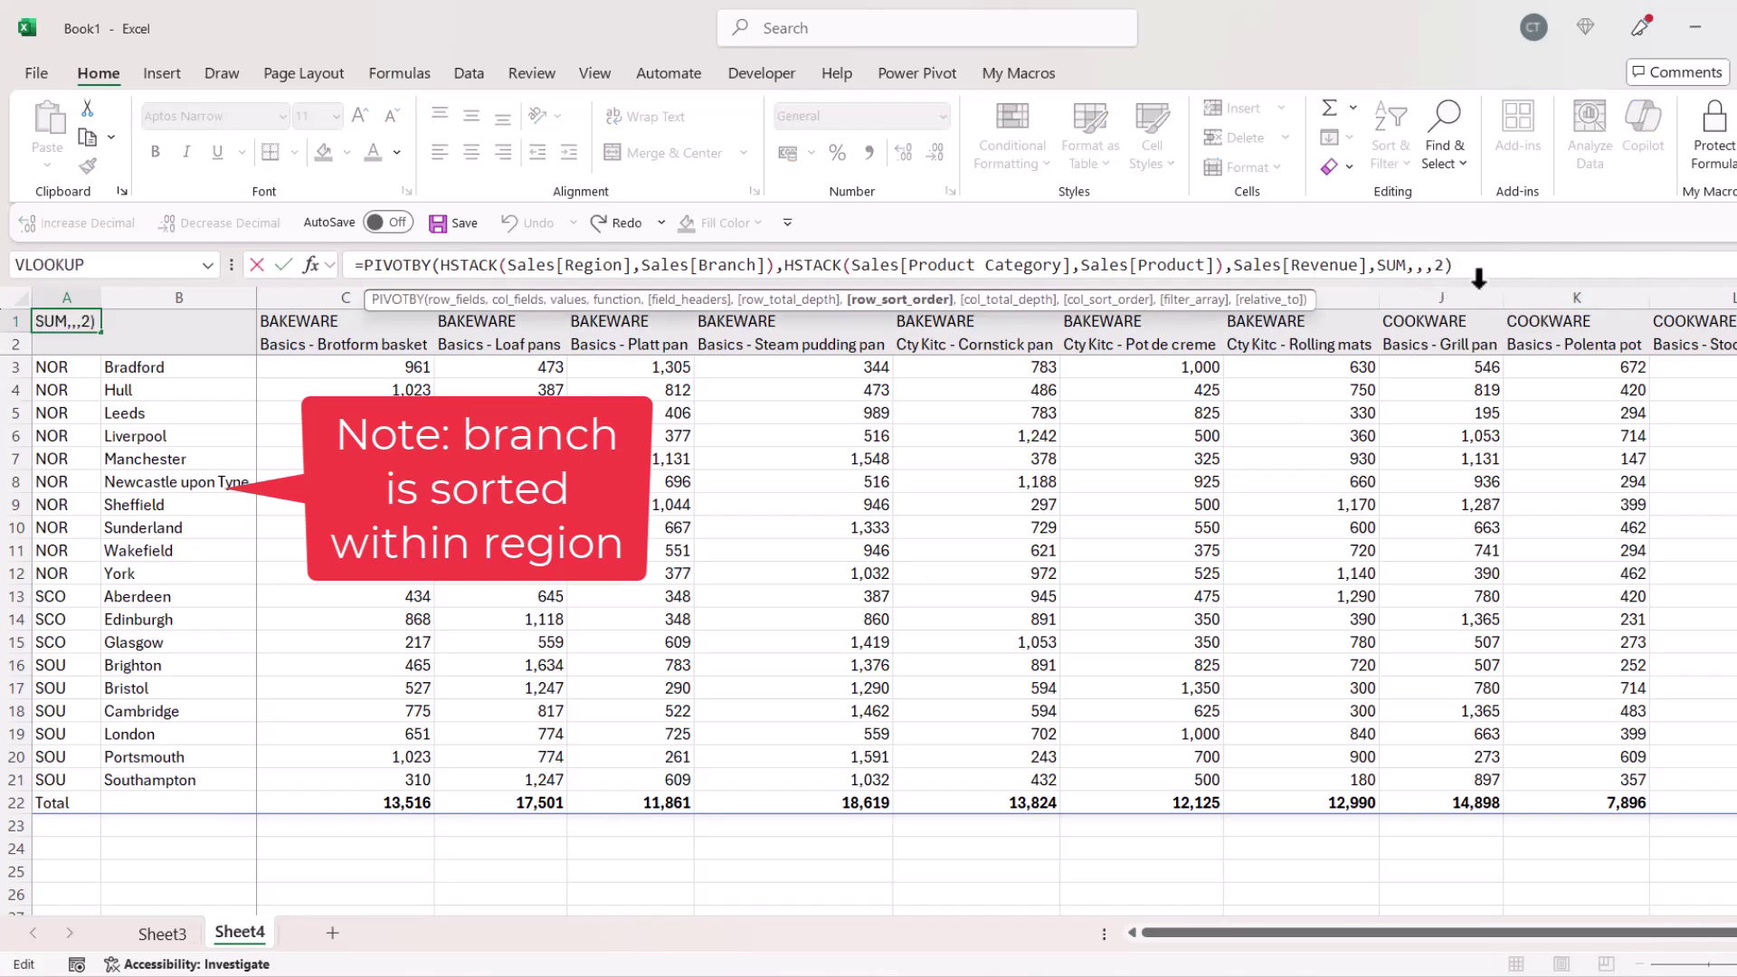
type("-")
key("Return")
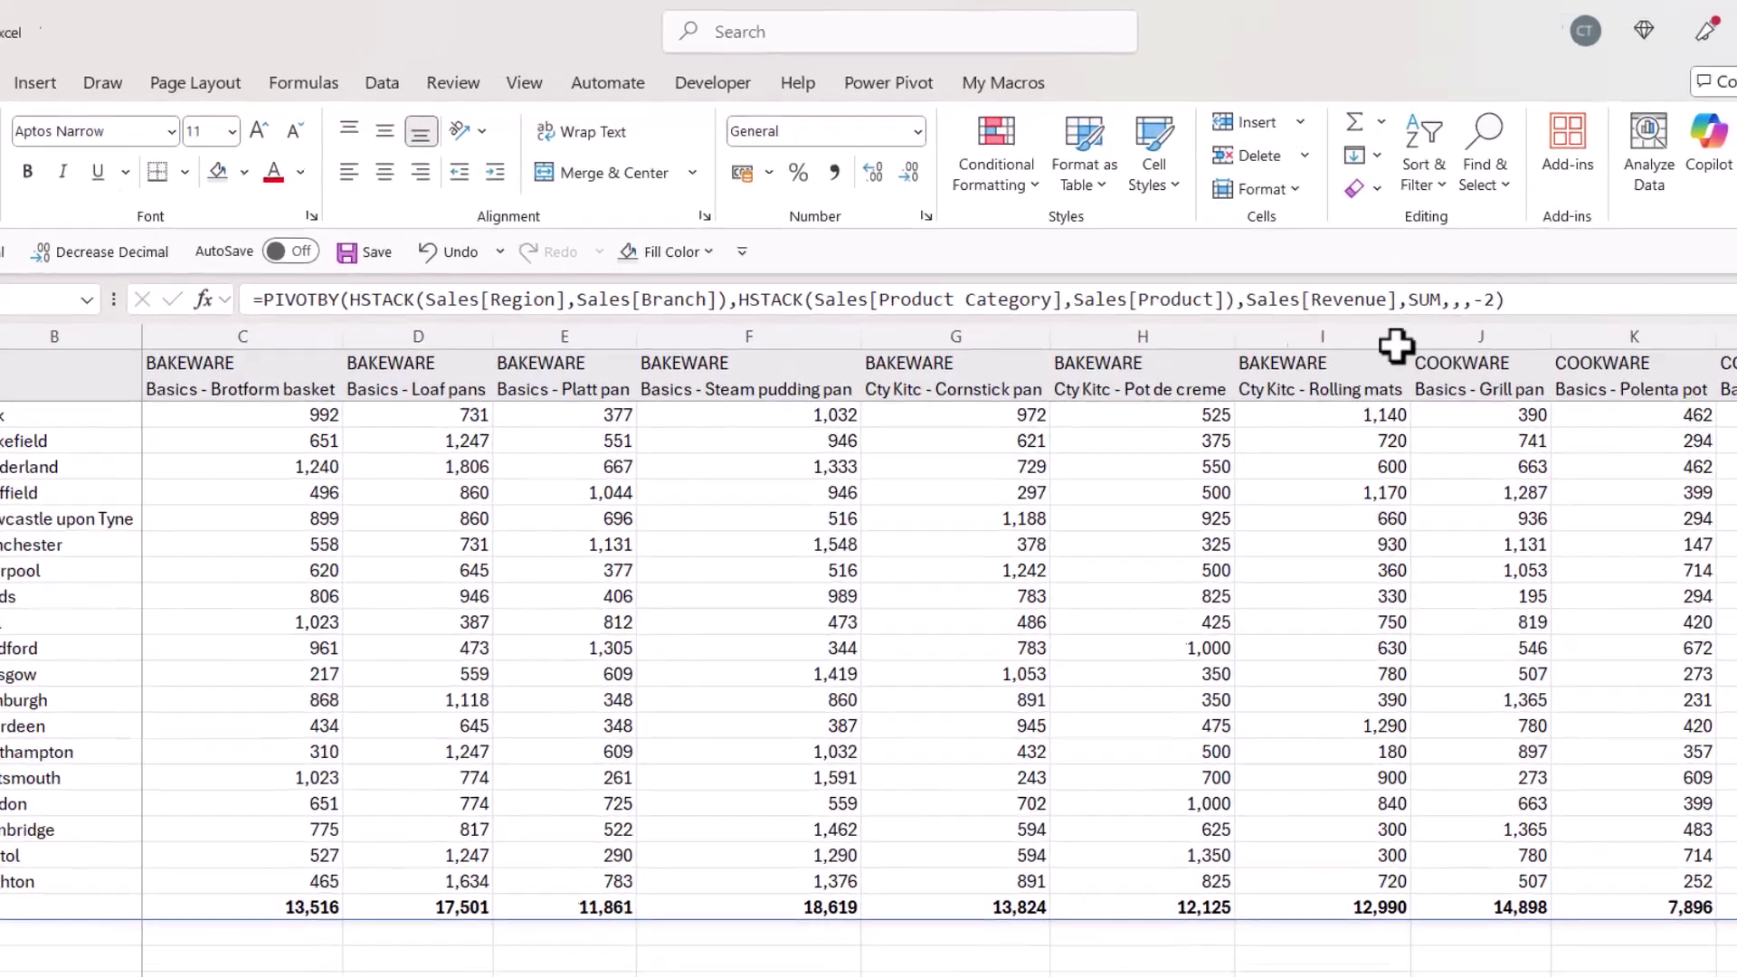
Set row_sort_order to {-1,2}: regions descending, branches ascending with Brighton first
left_click(1491, 299)
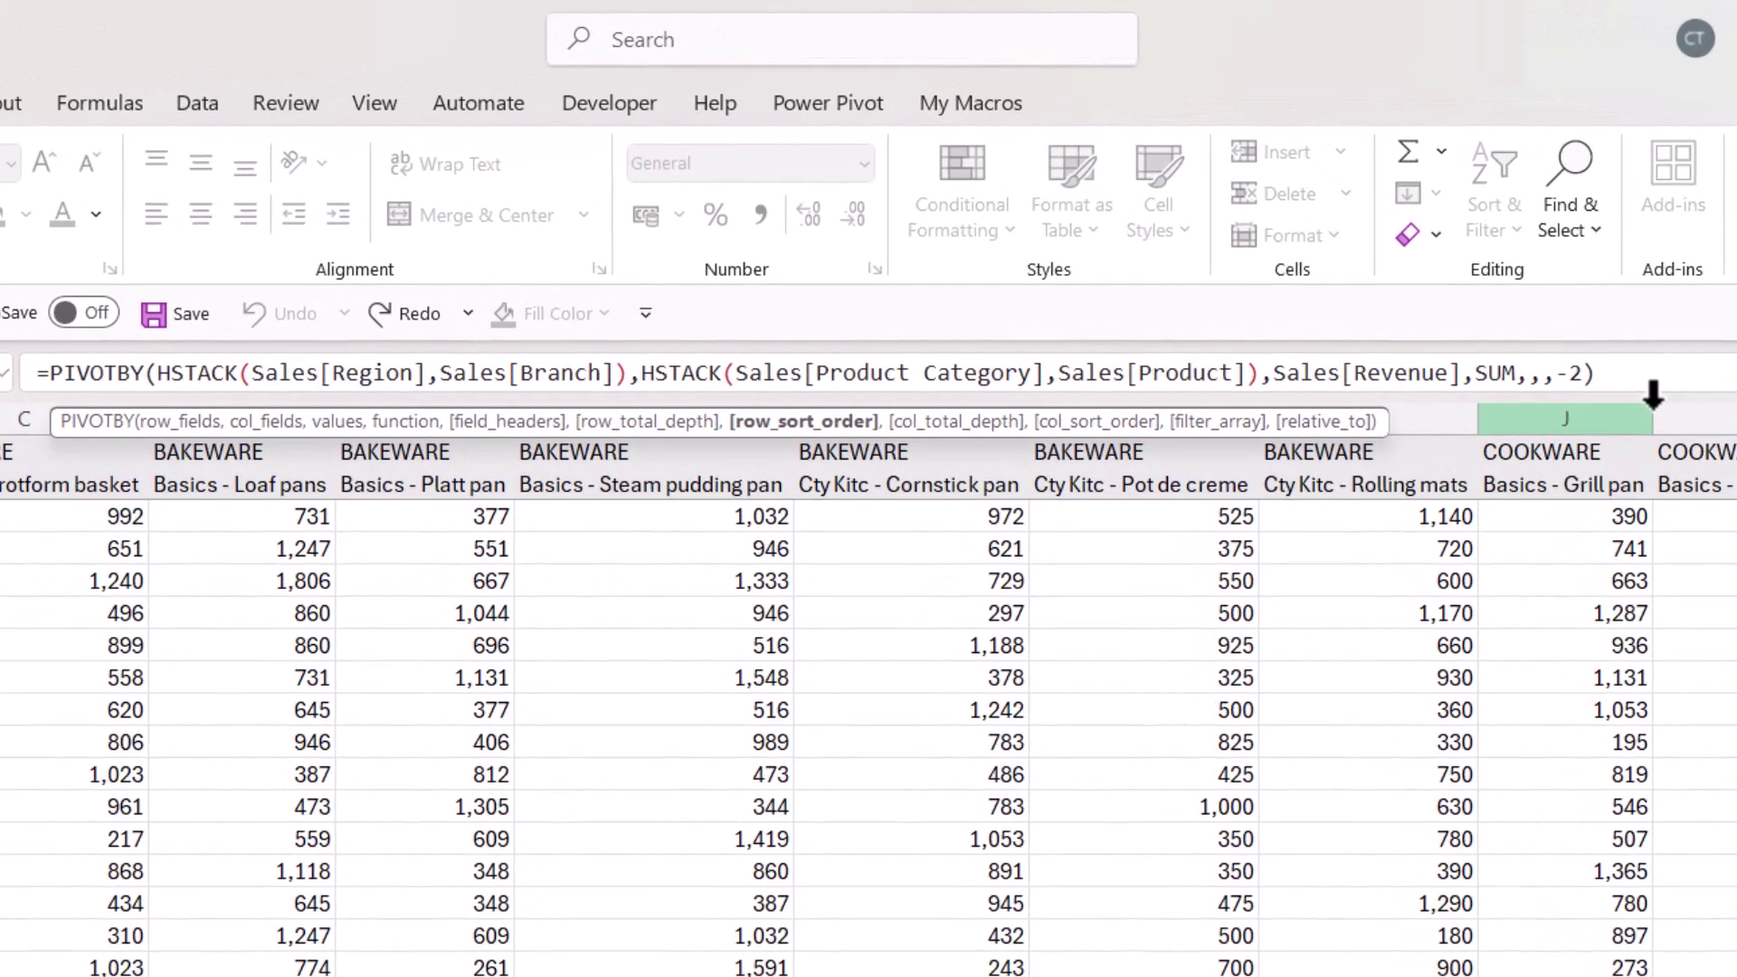
type("{")
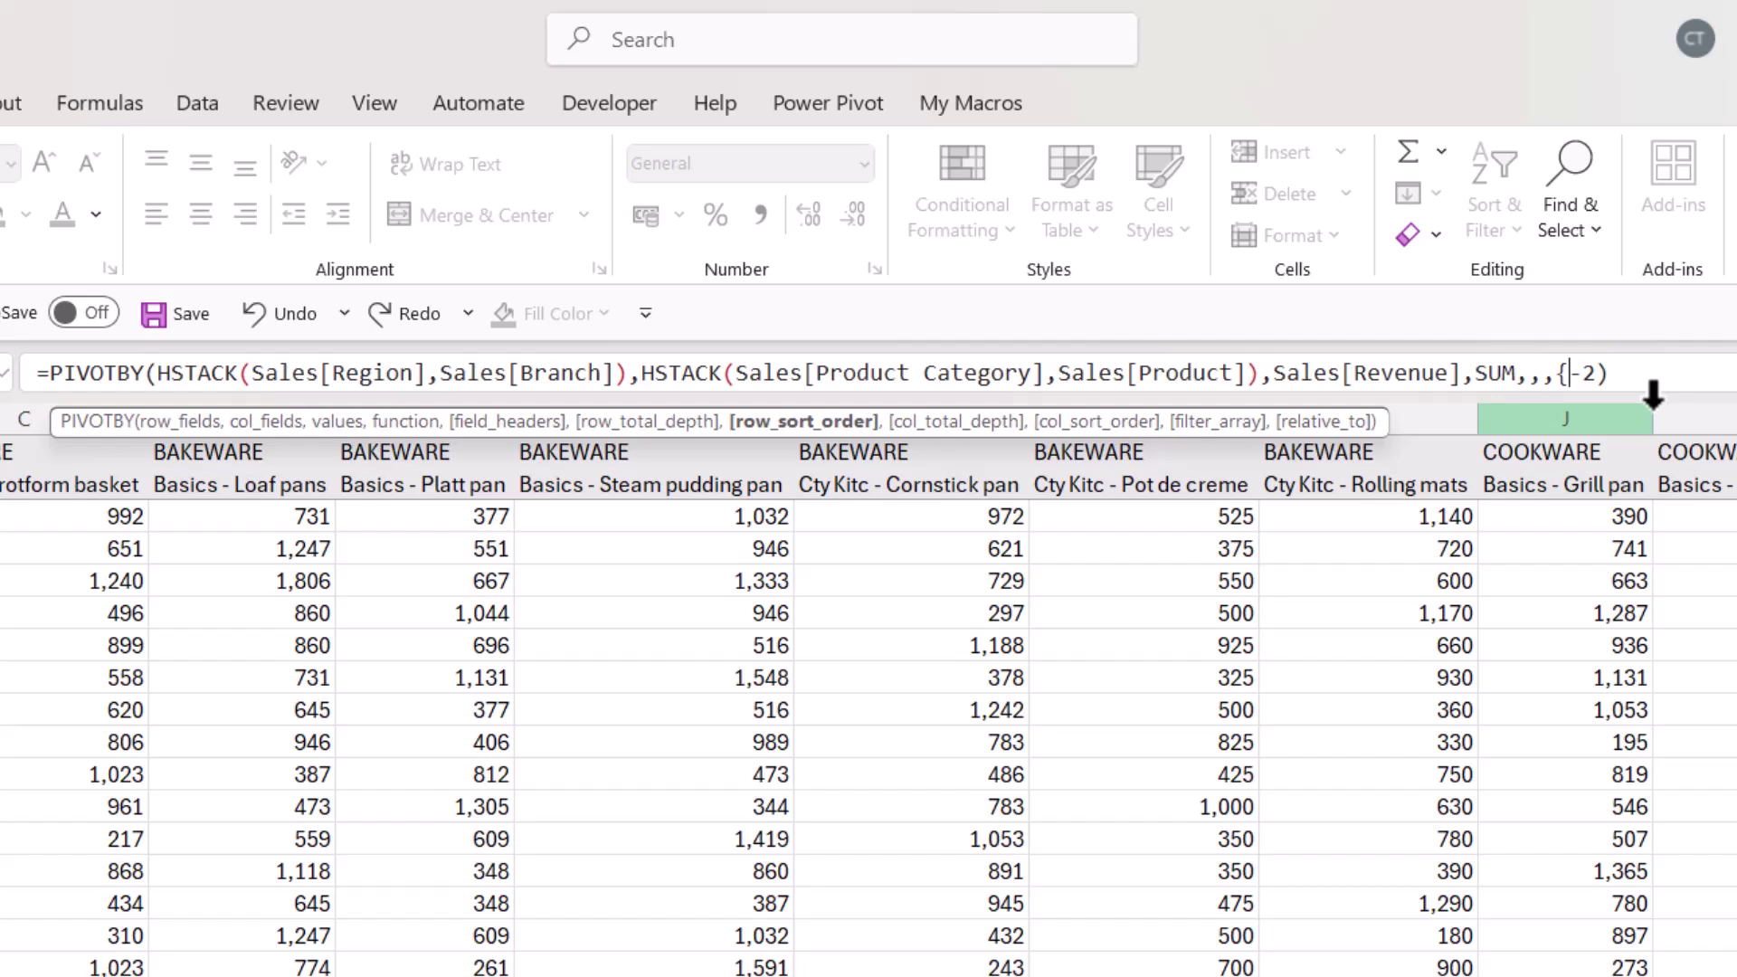
double_click(1588, 373)
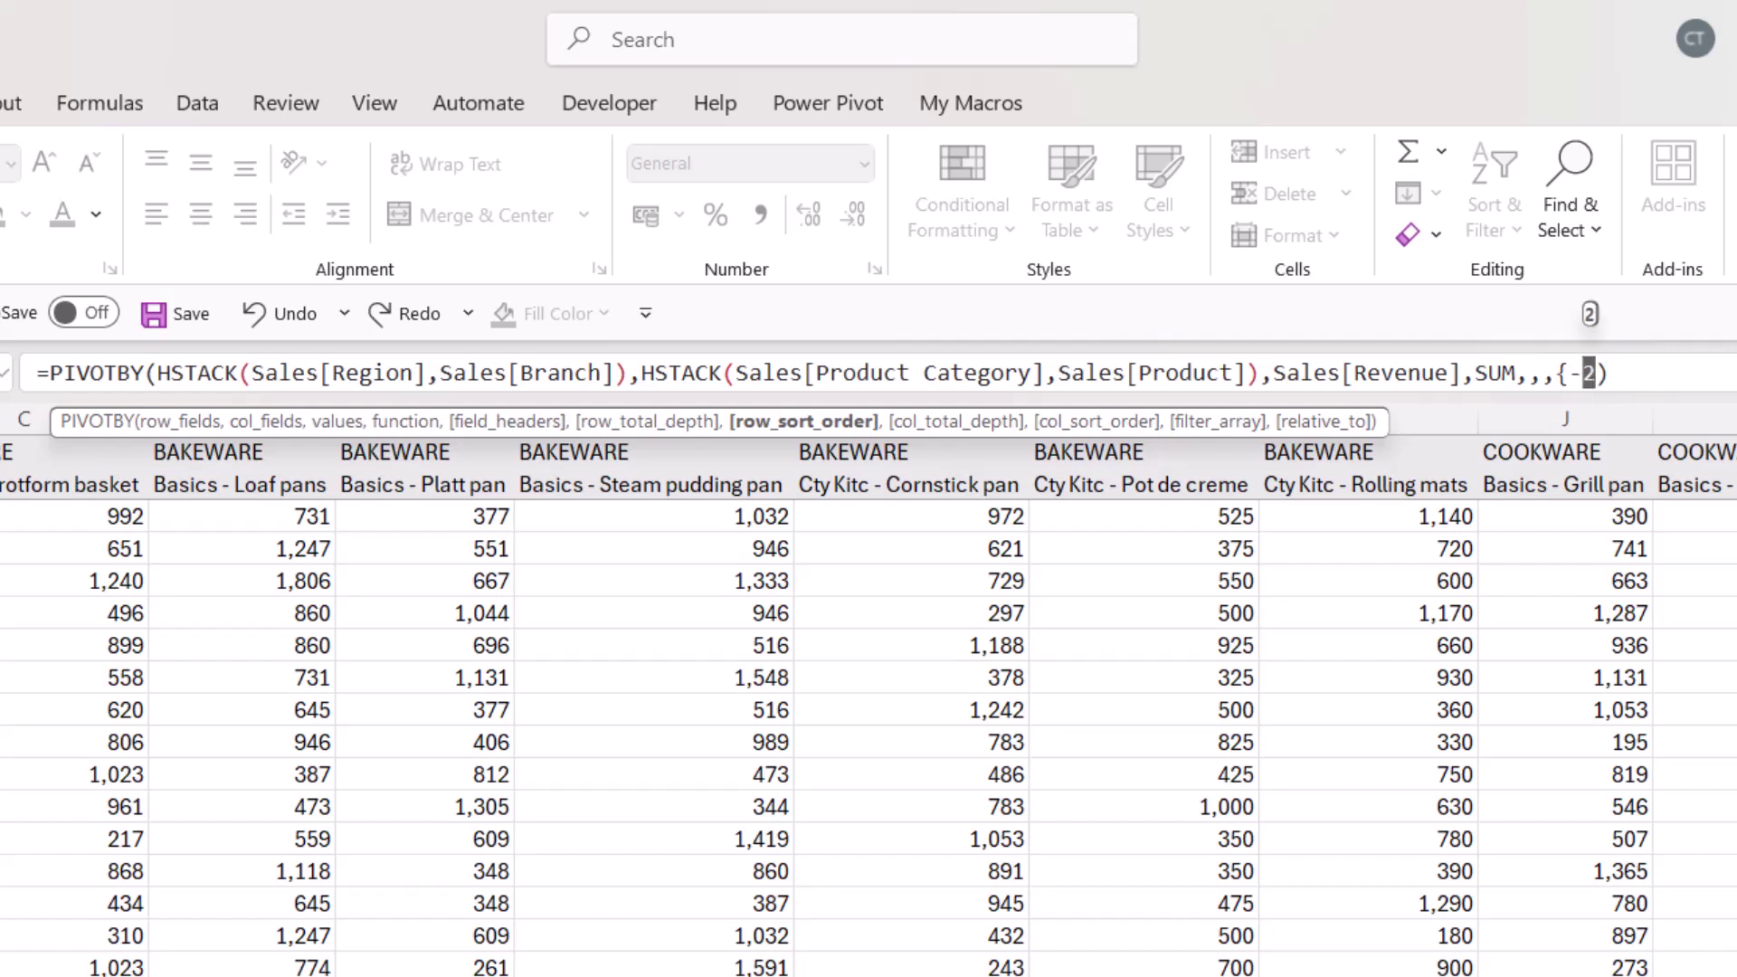
type("1,")
type("2")
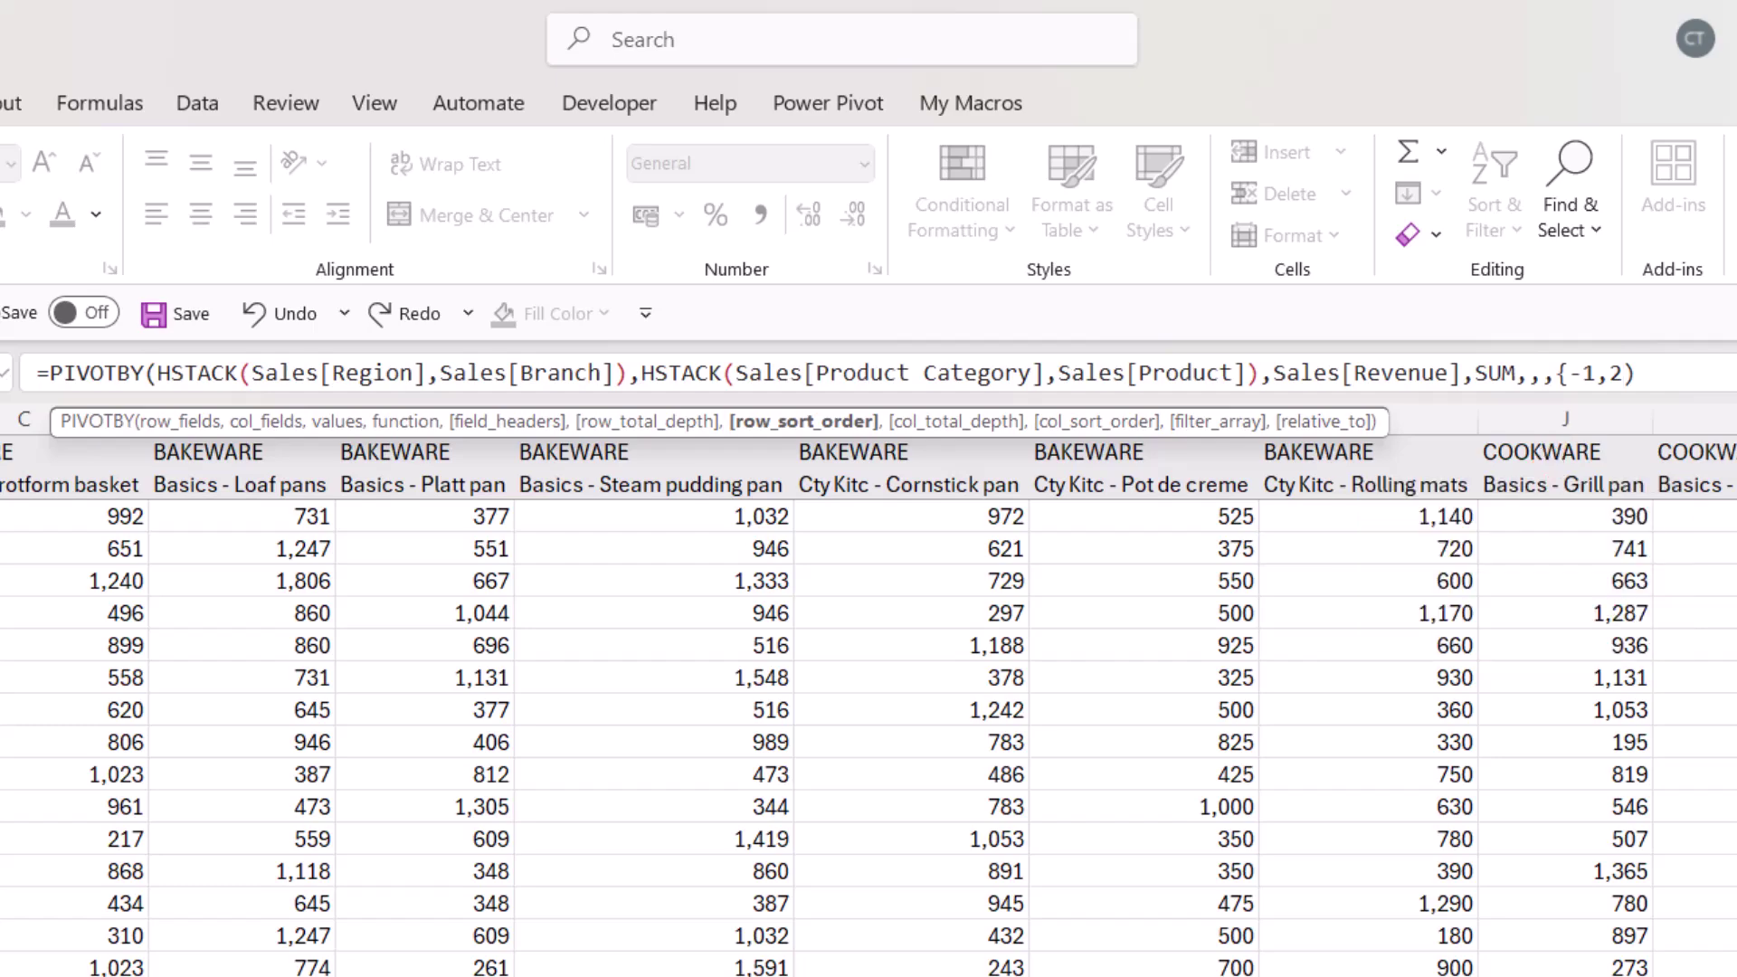
type("}")
key("Return")
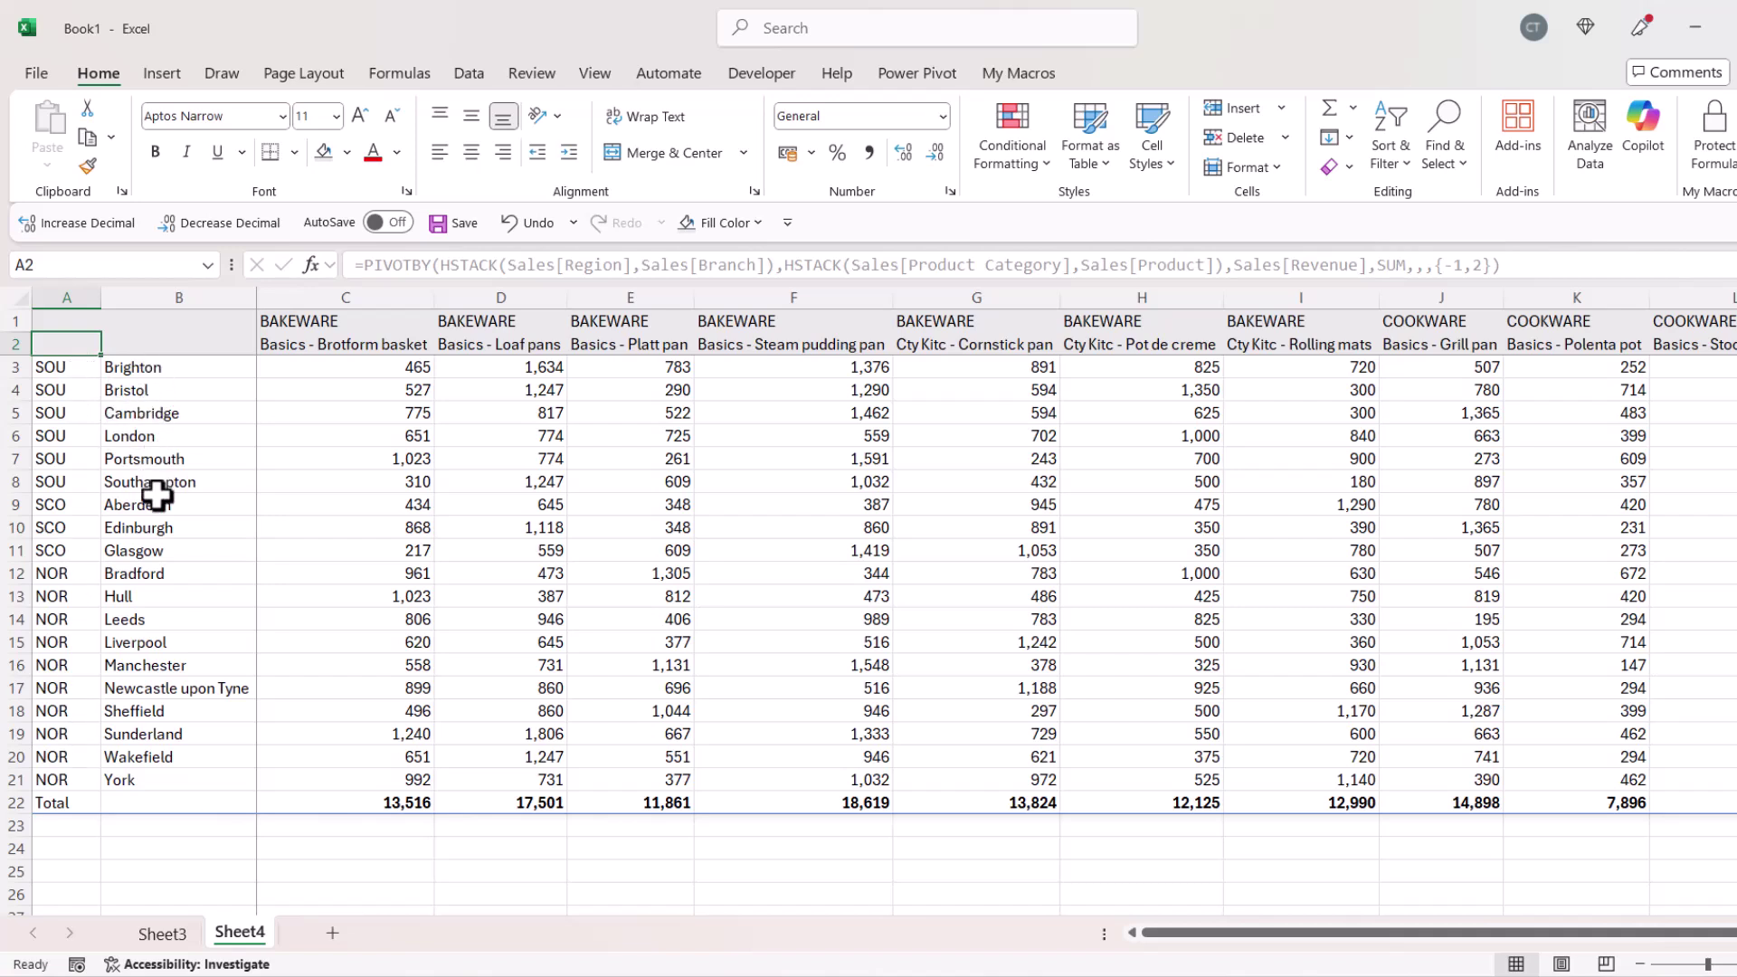
Add a col_sort_order of -2 to sort the product columns descending
left_click(75, 317)
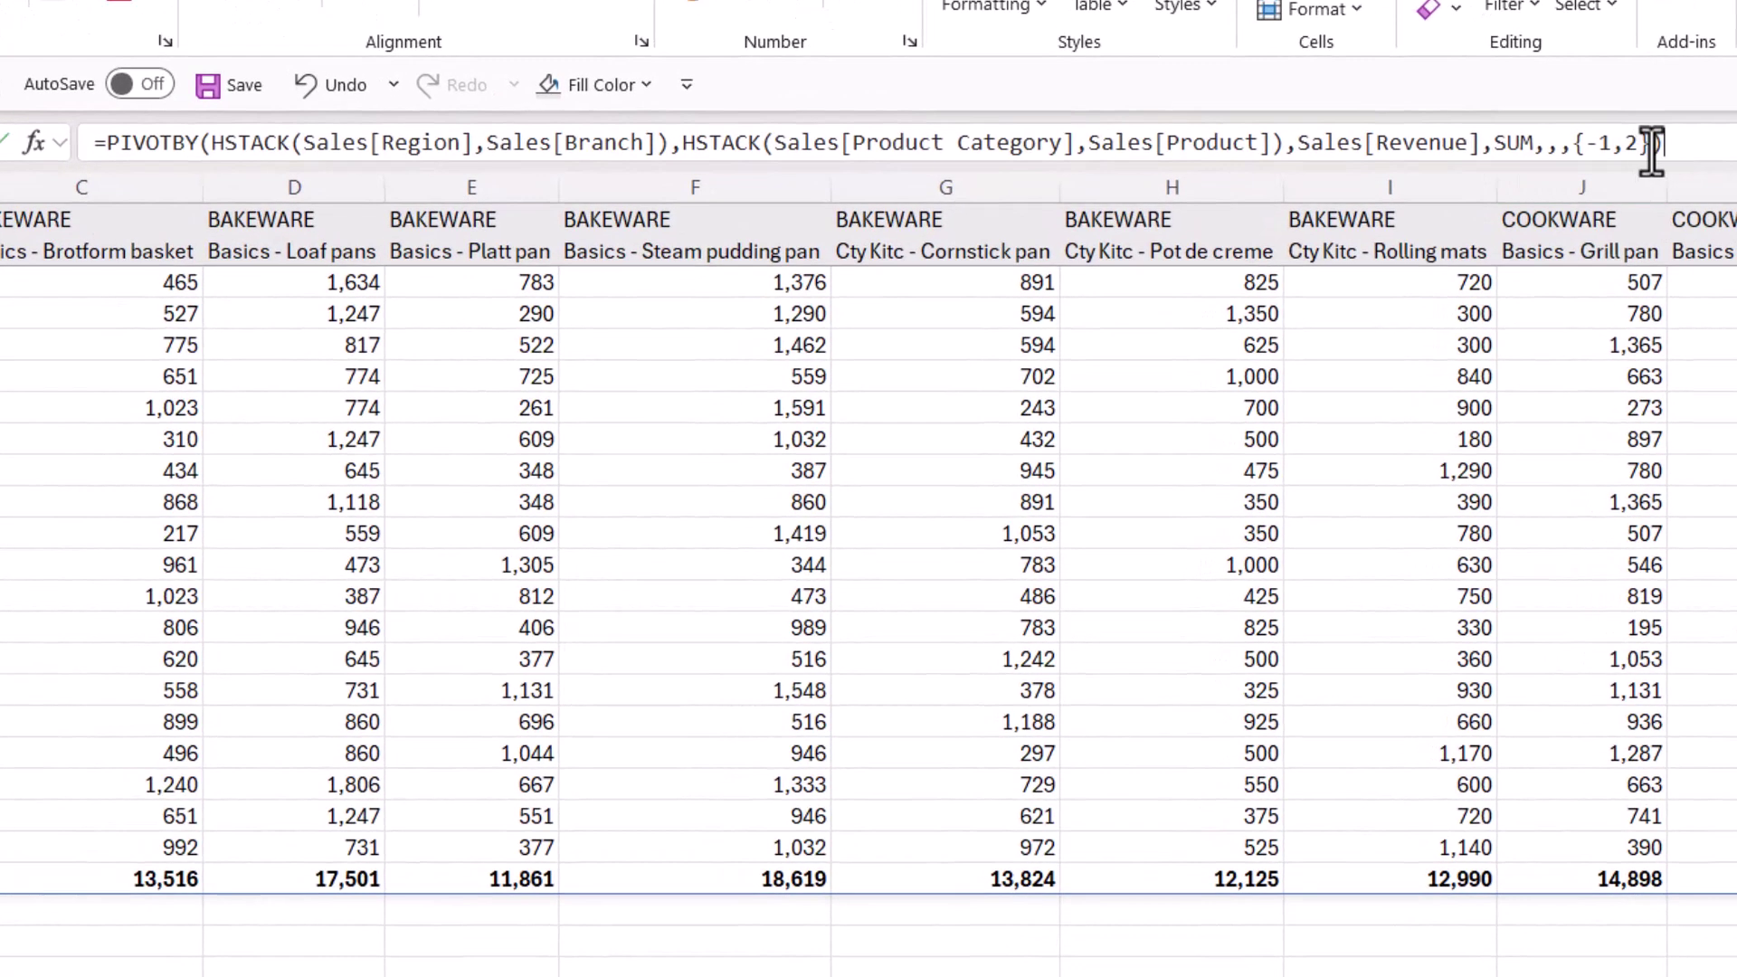
left_click(1494, 264)
type(",")
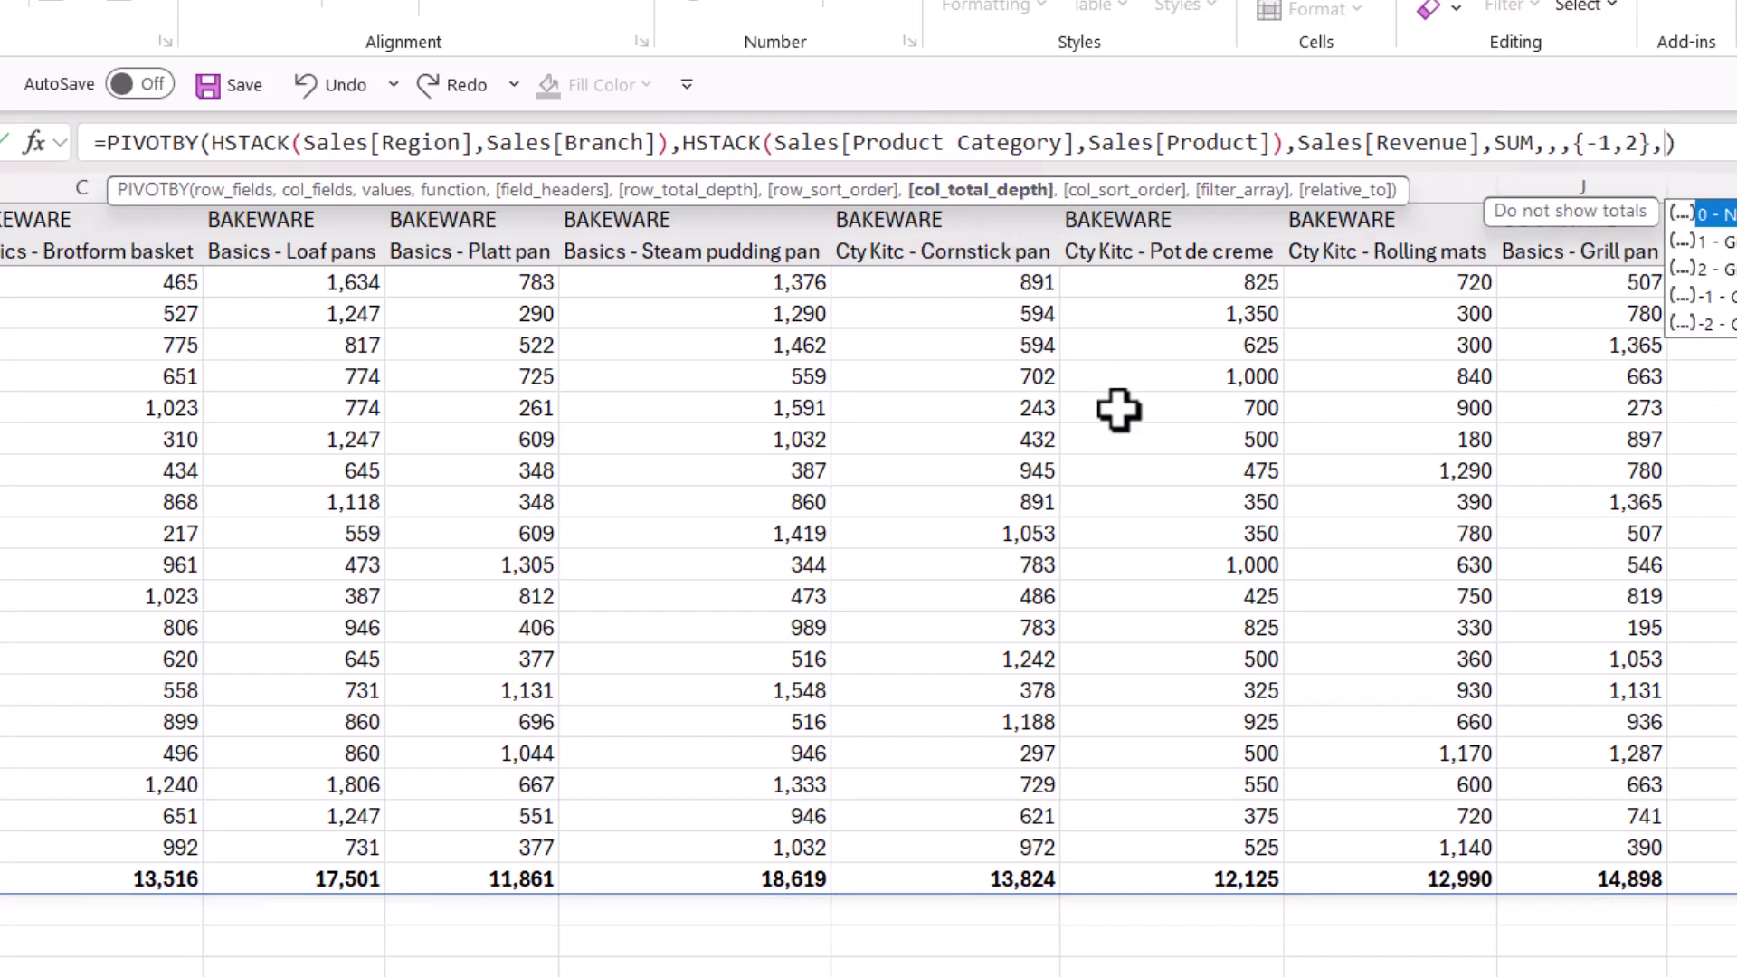
type(",-1")
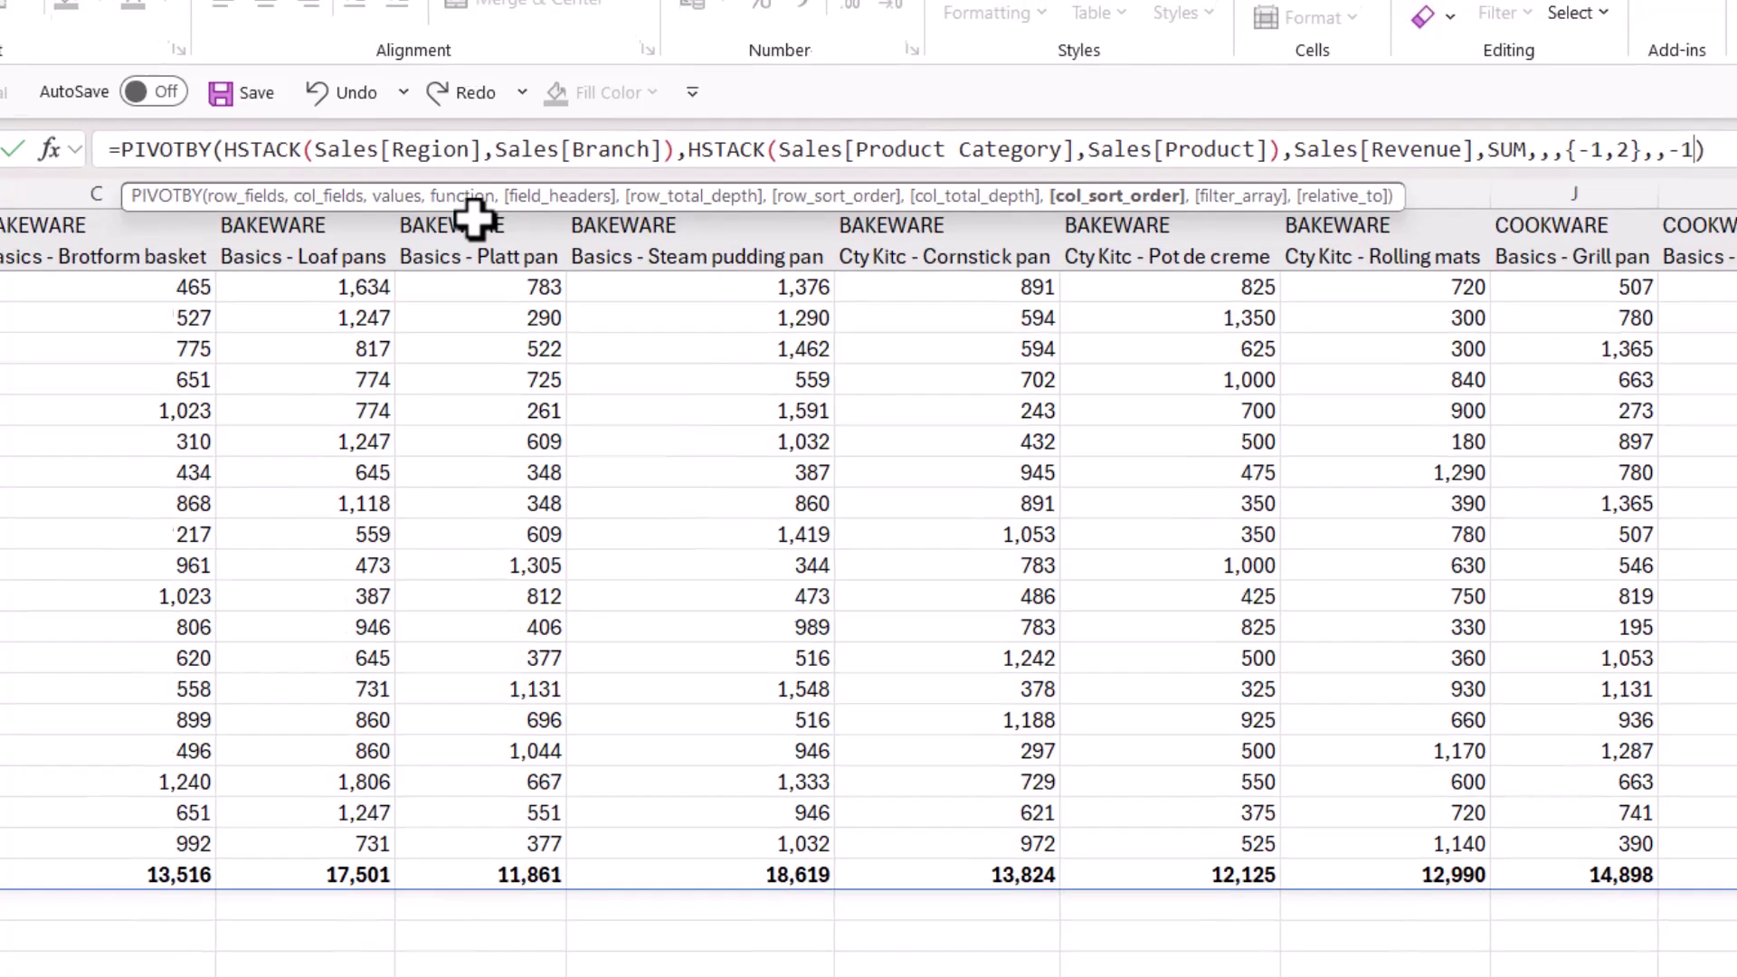
key("Return")
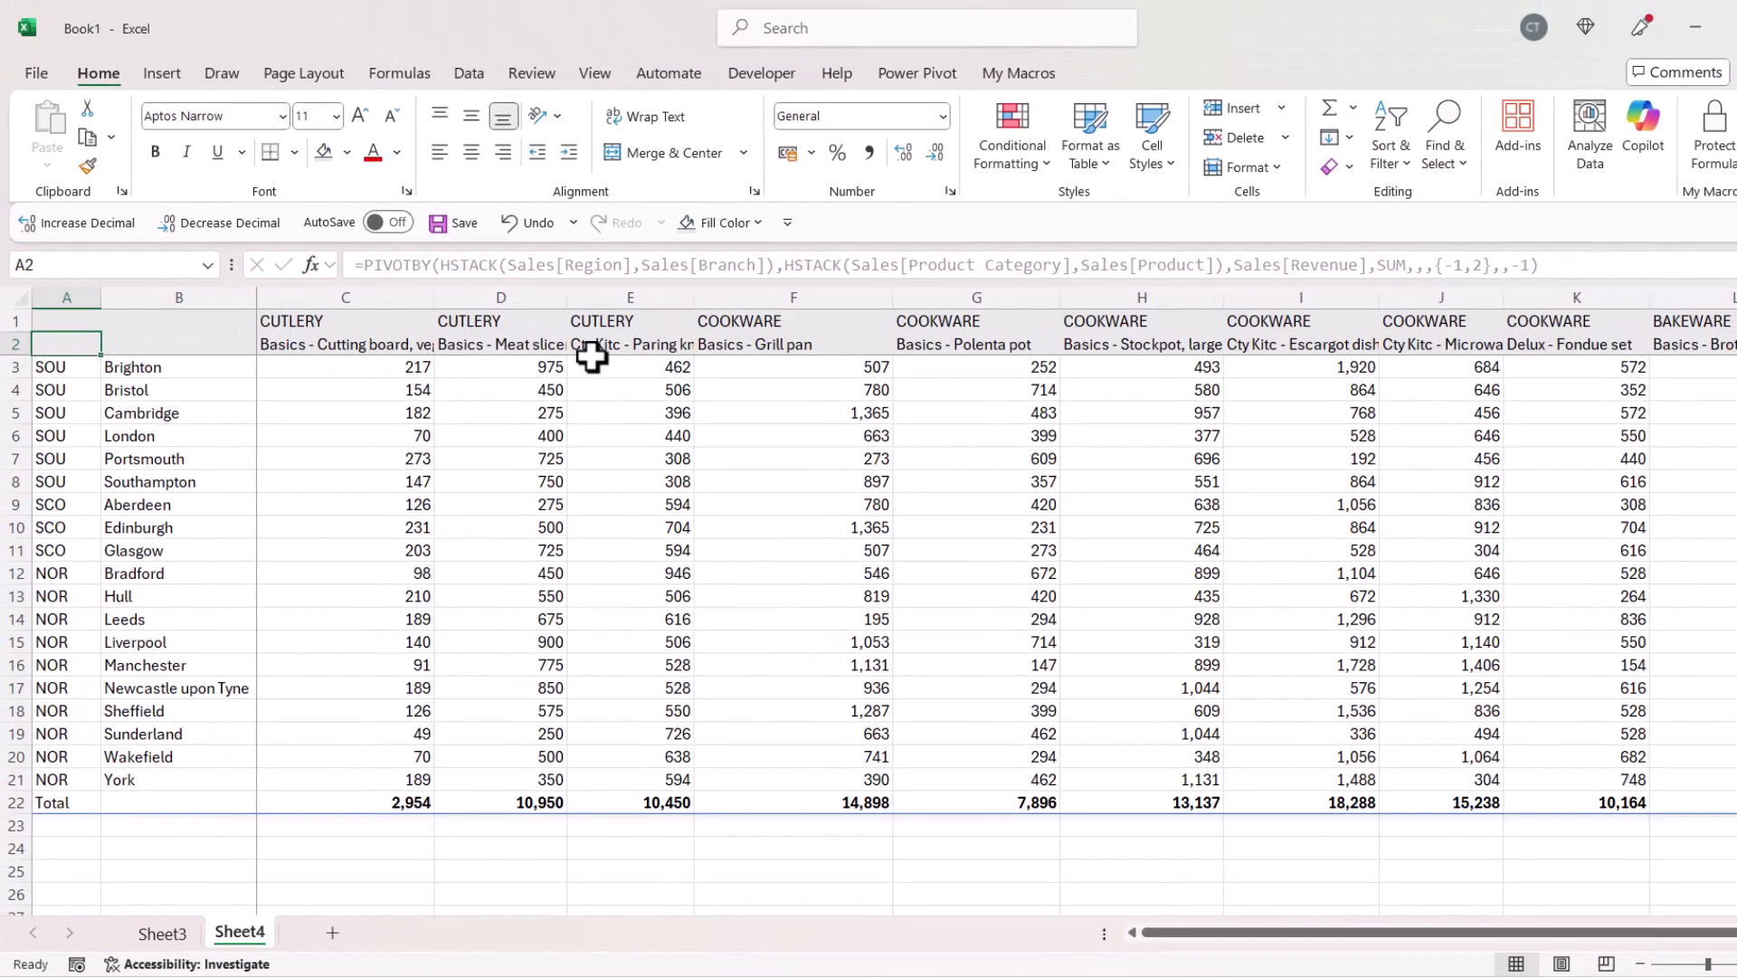
left_click(66, 318)
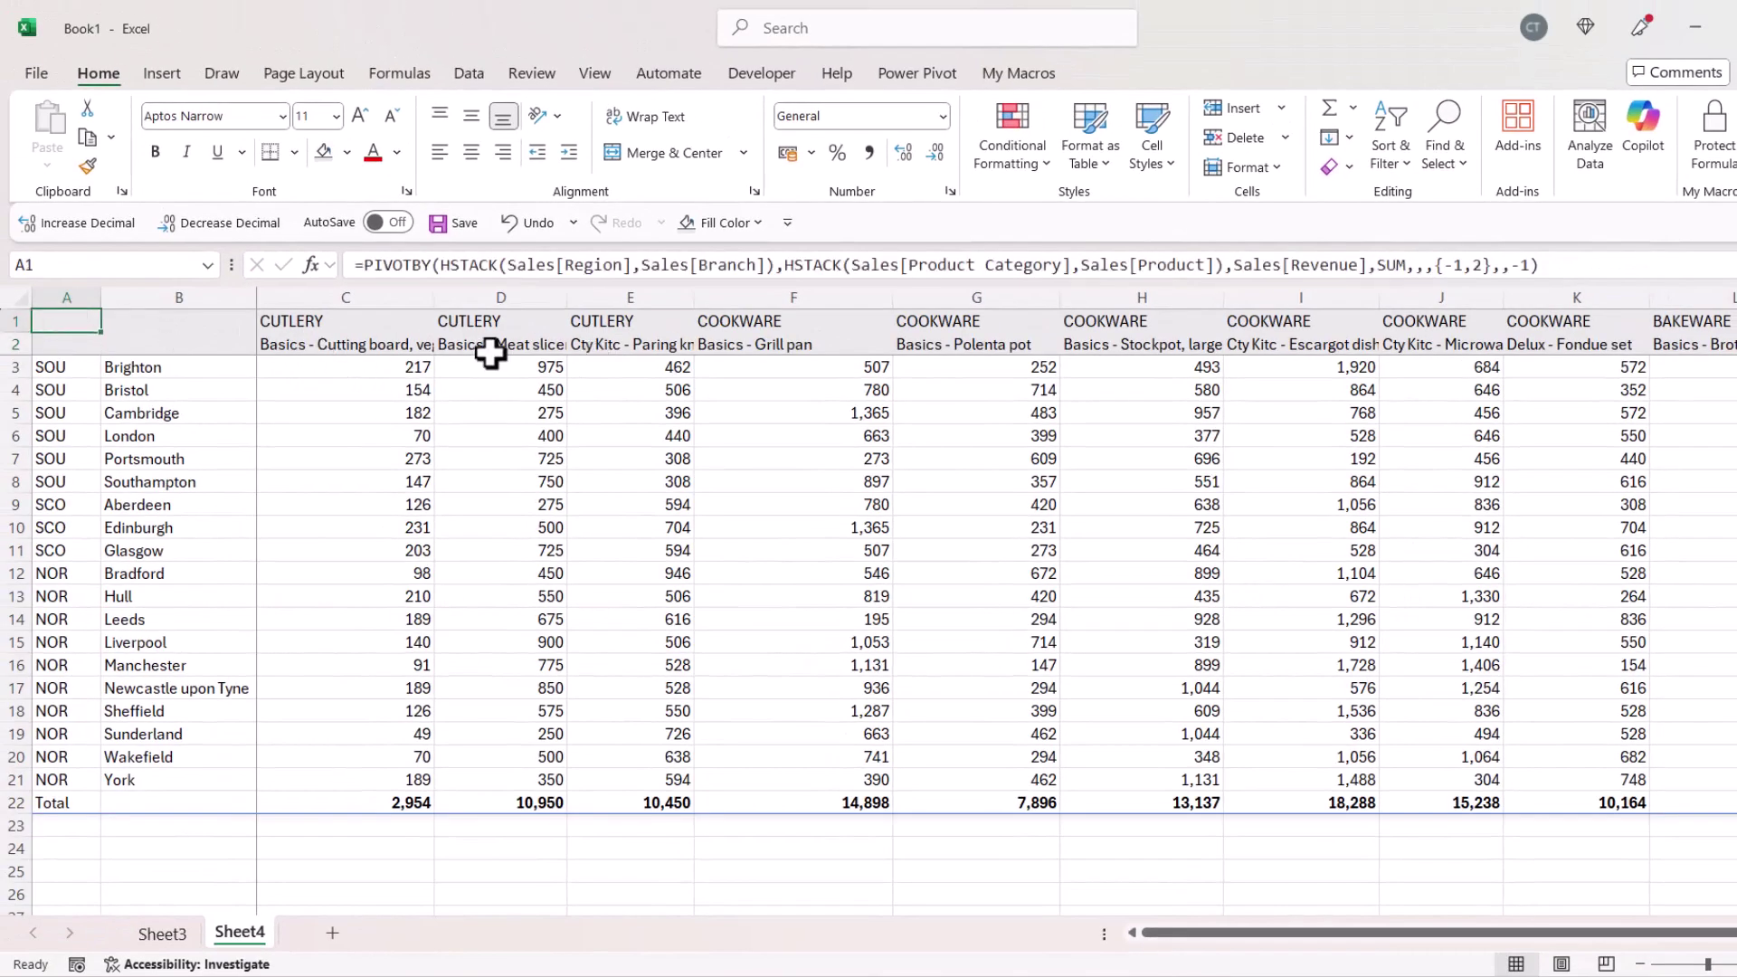
left_click(1529, 265)
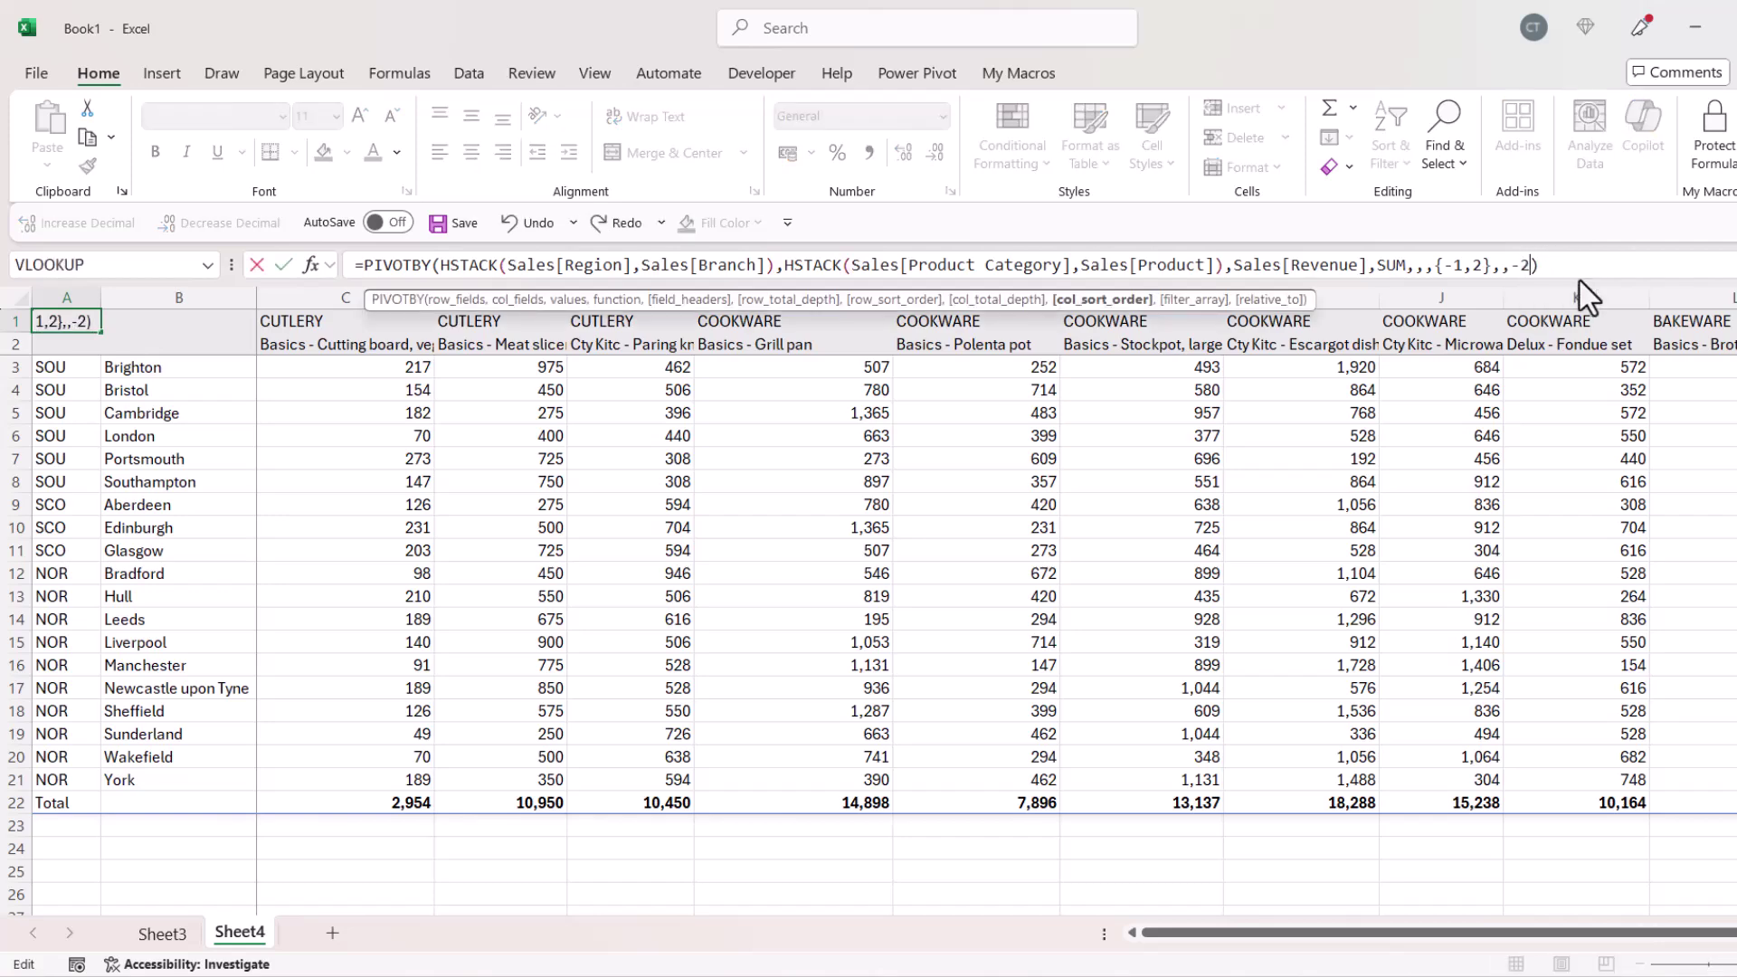
key("Return")
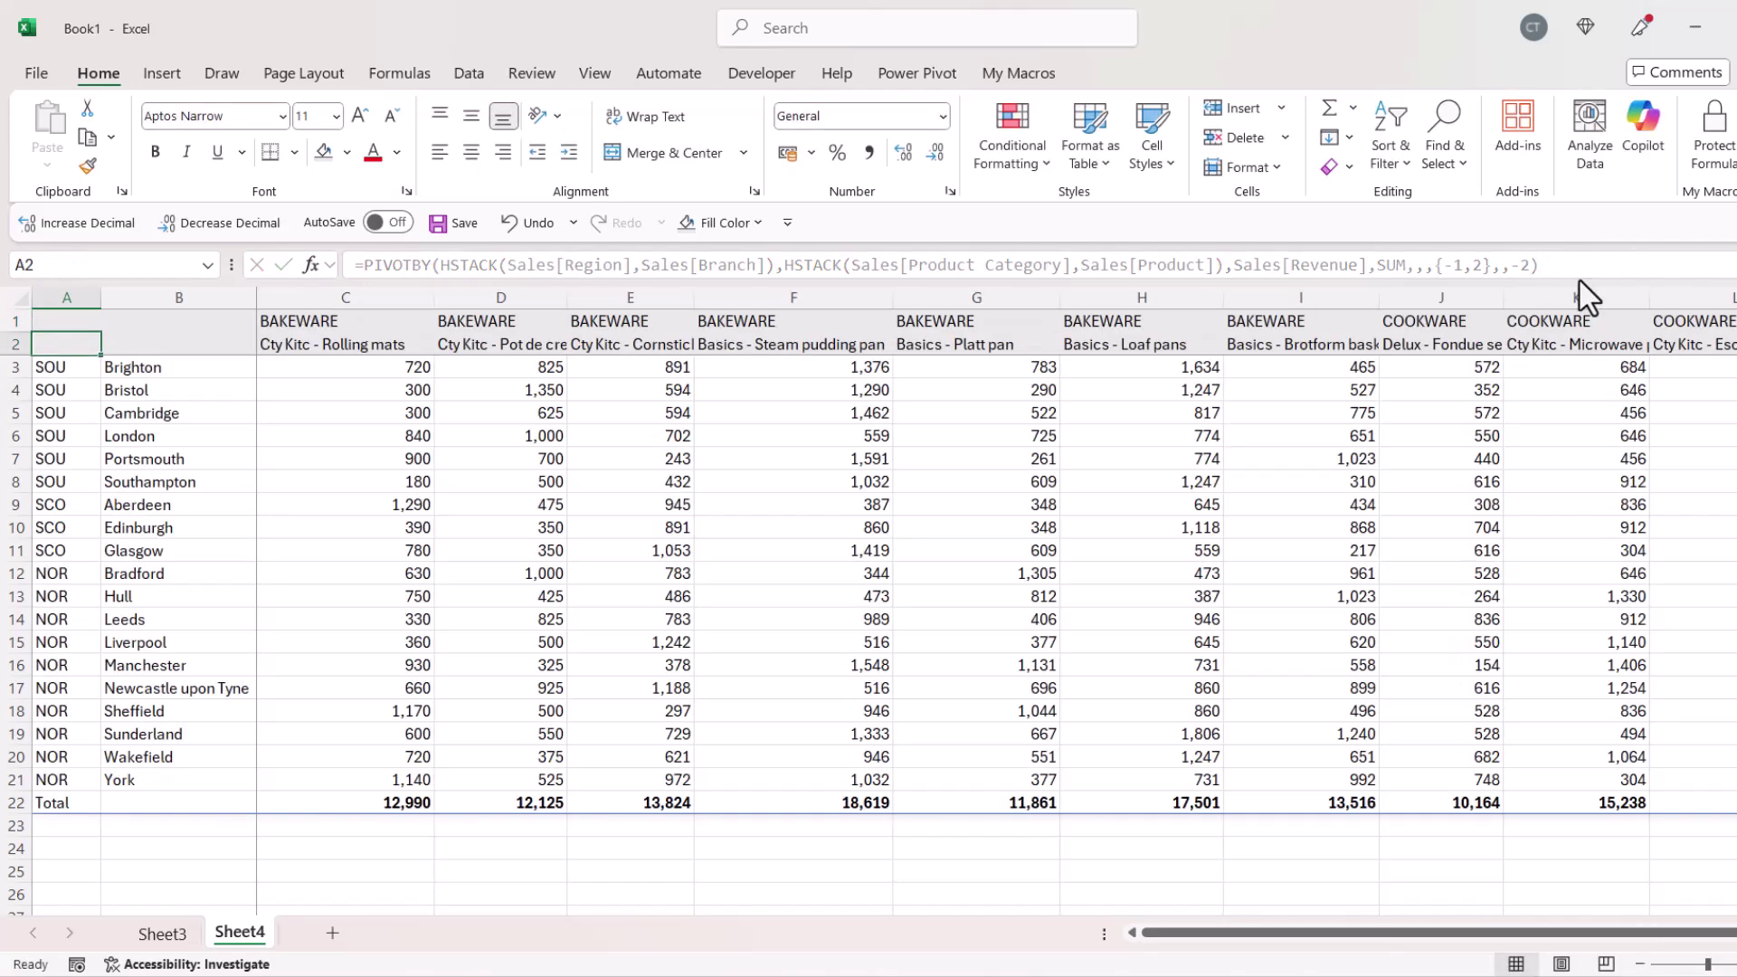
Change col_sort_order to 2 so products run A–Z, starting with Basics - Brotform basket
left_click(55, 318)
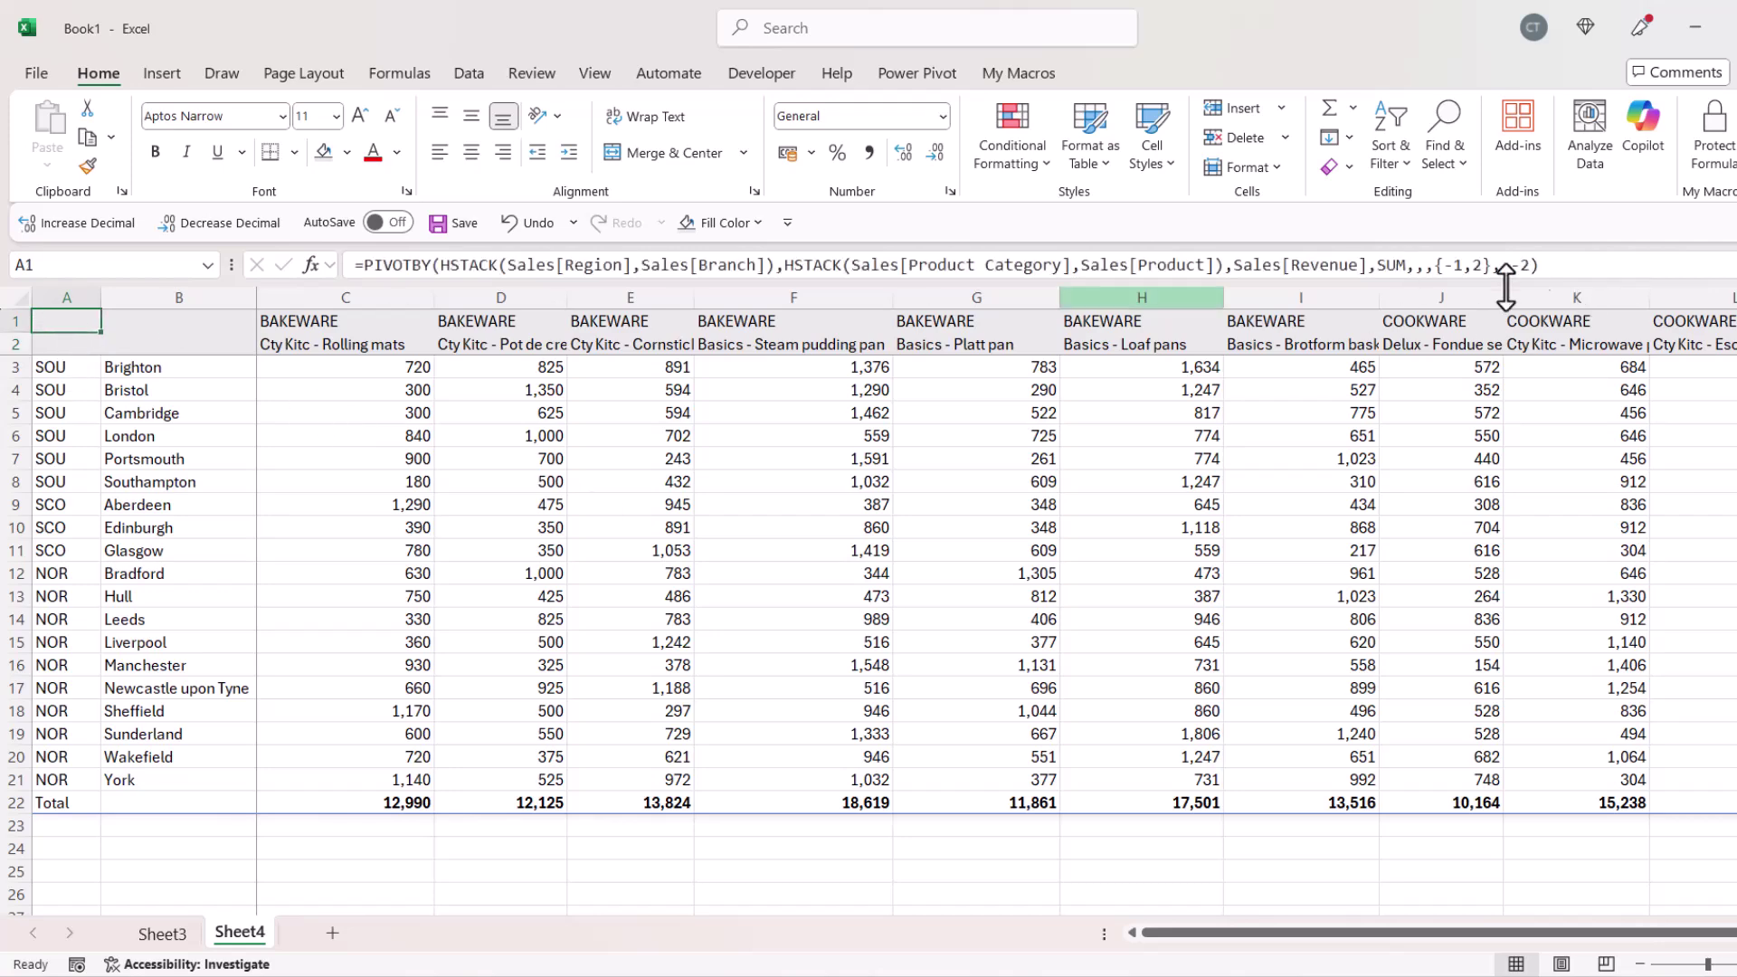
left_click(1530, 265)
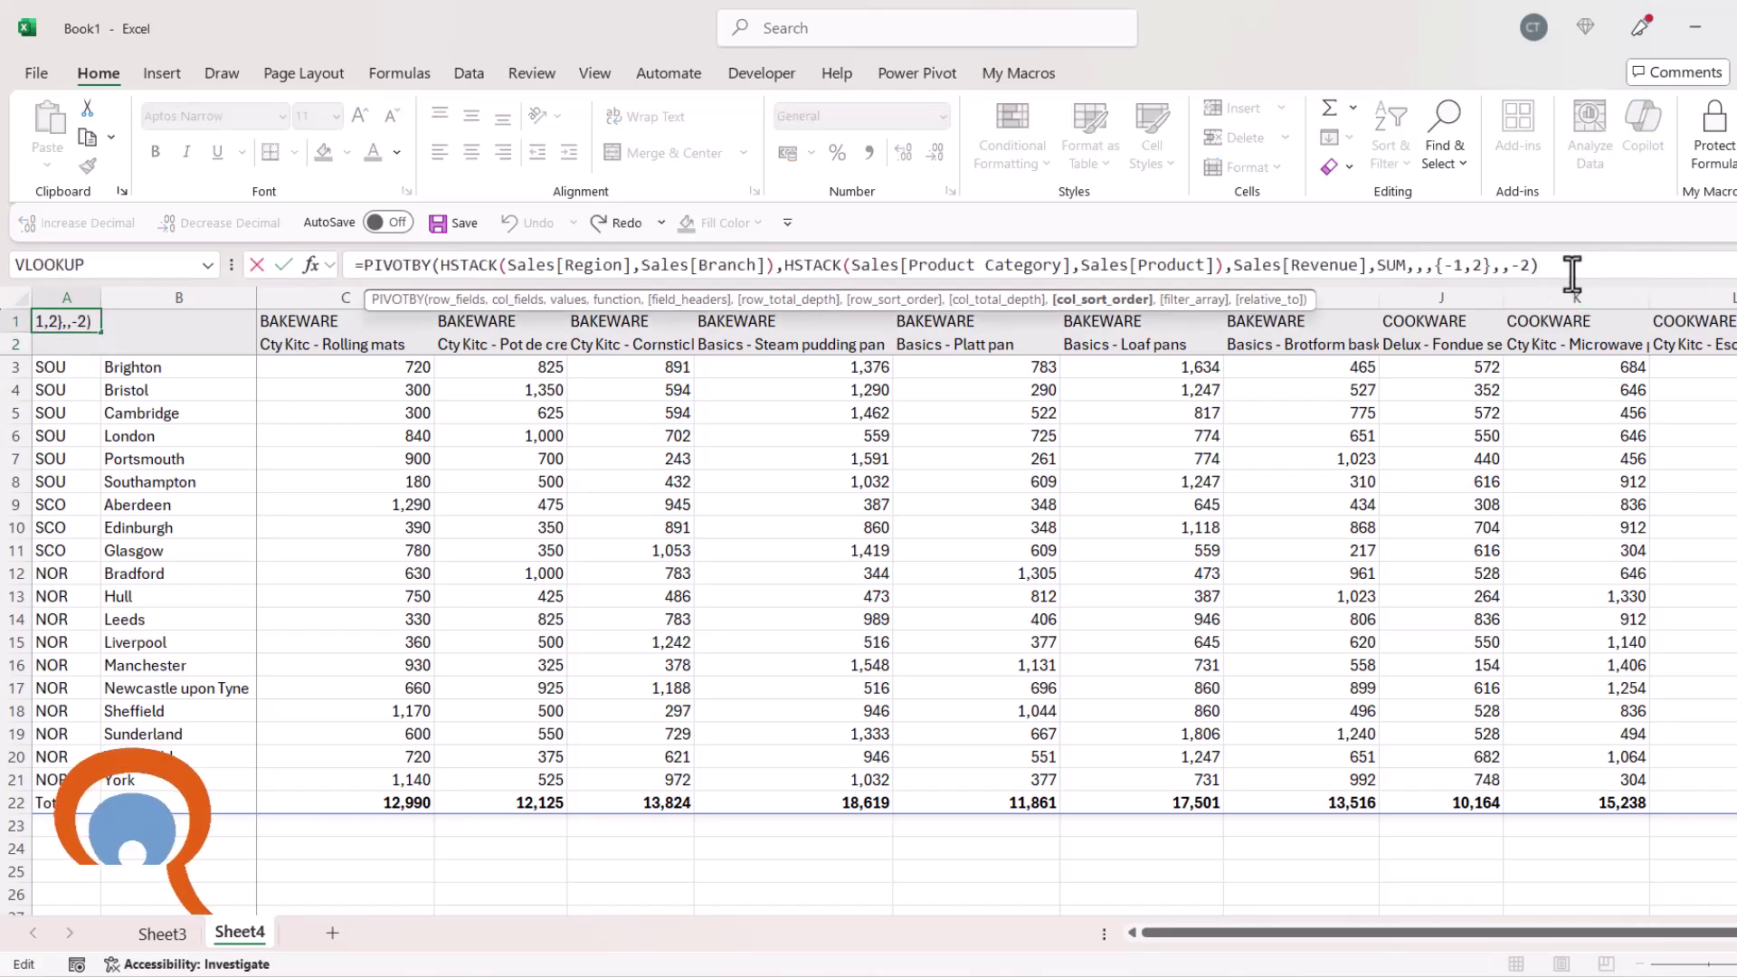
key("BackSpace")
key("Return")
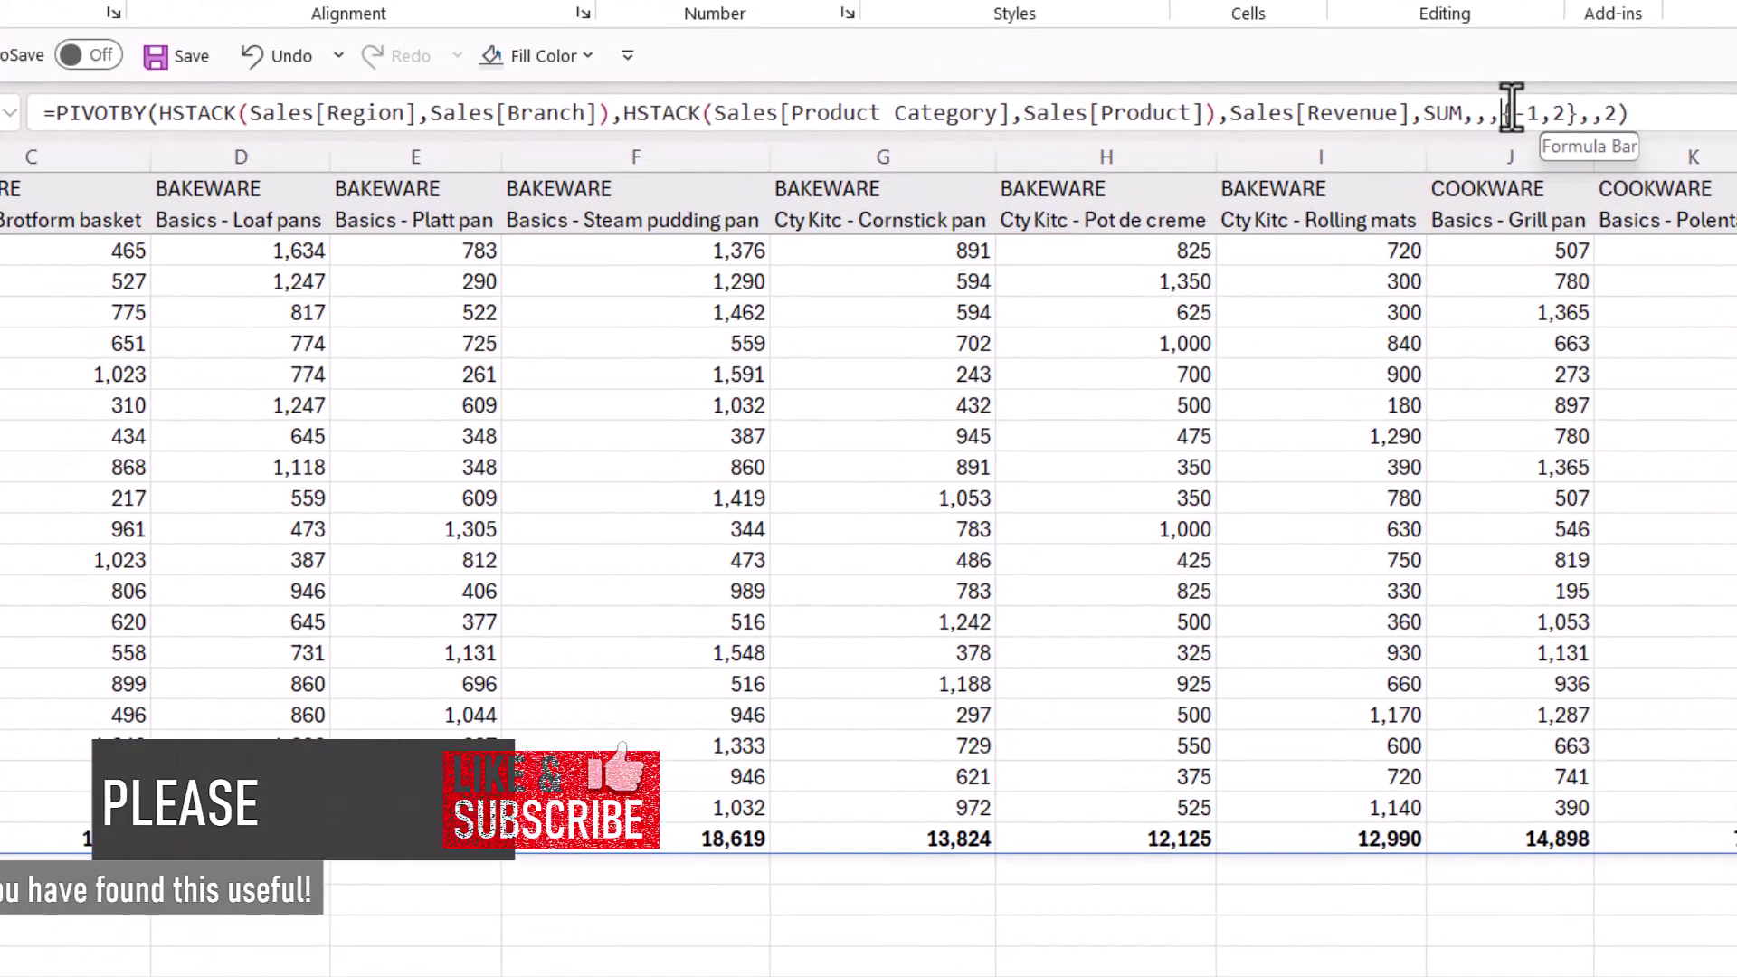
Paste {-1,2} as the col_sort_order, putting CUTLERY first with products ascending
left_click_drag(1503, 113, 1563, 112)
key("ctrl+c")
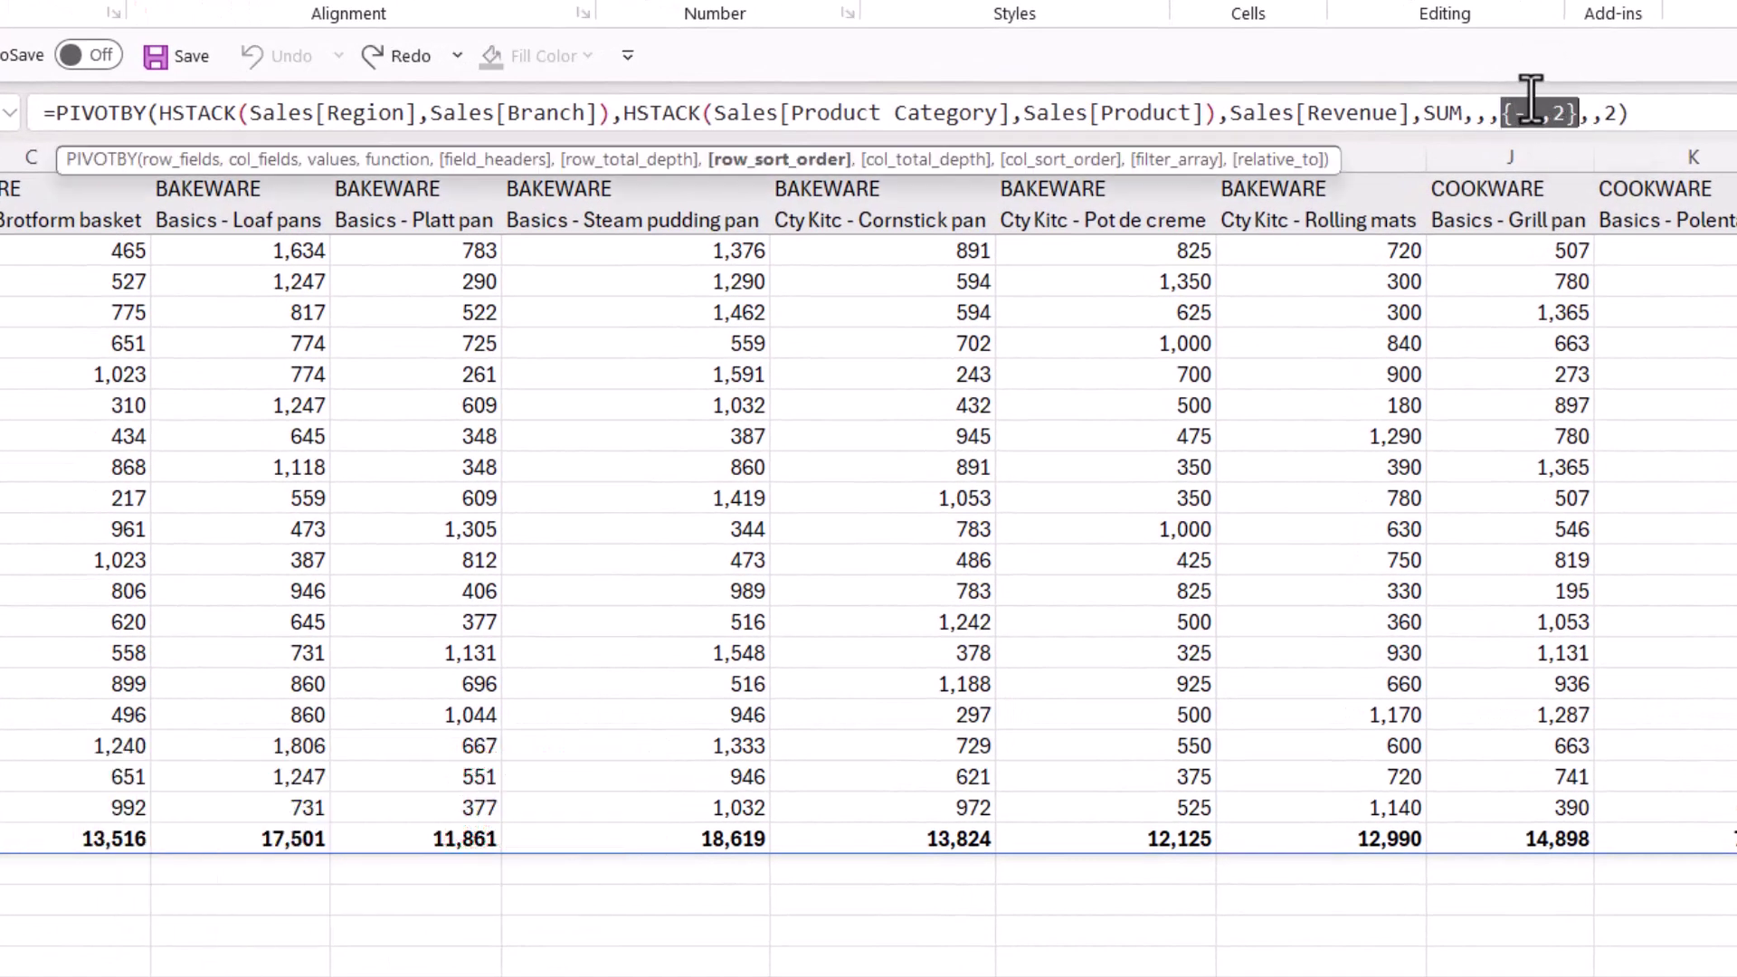
double_click(1610, 112)
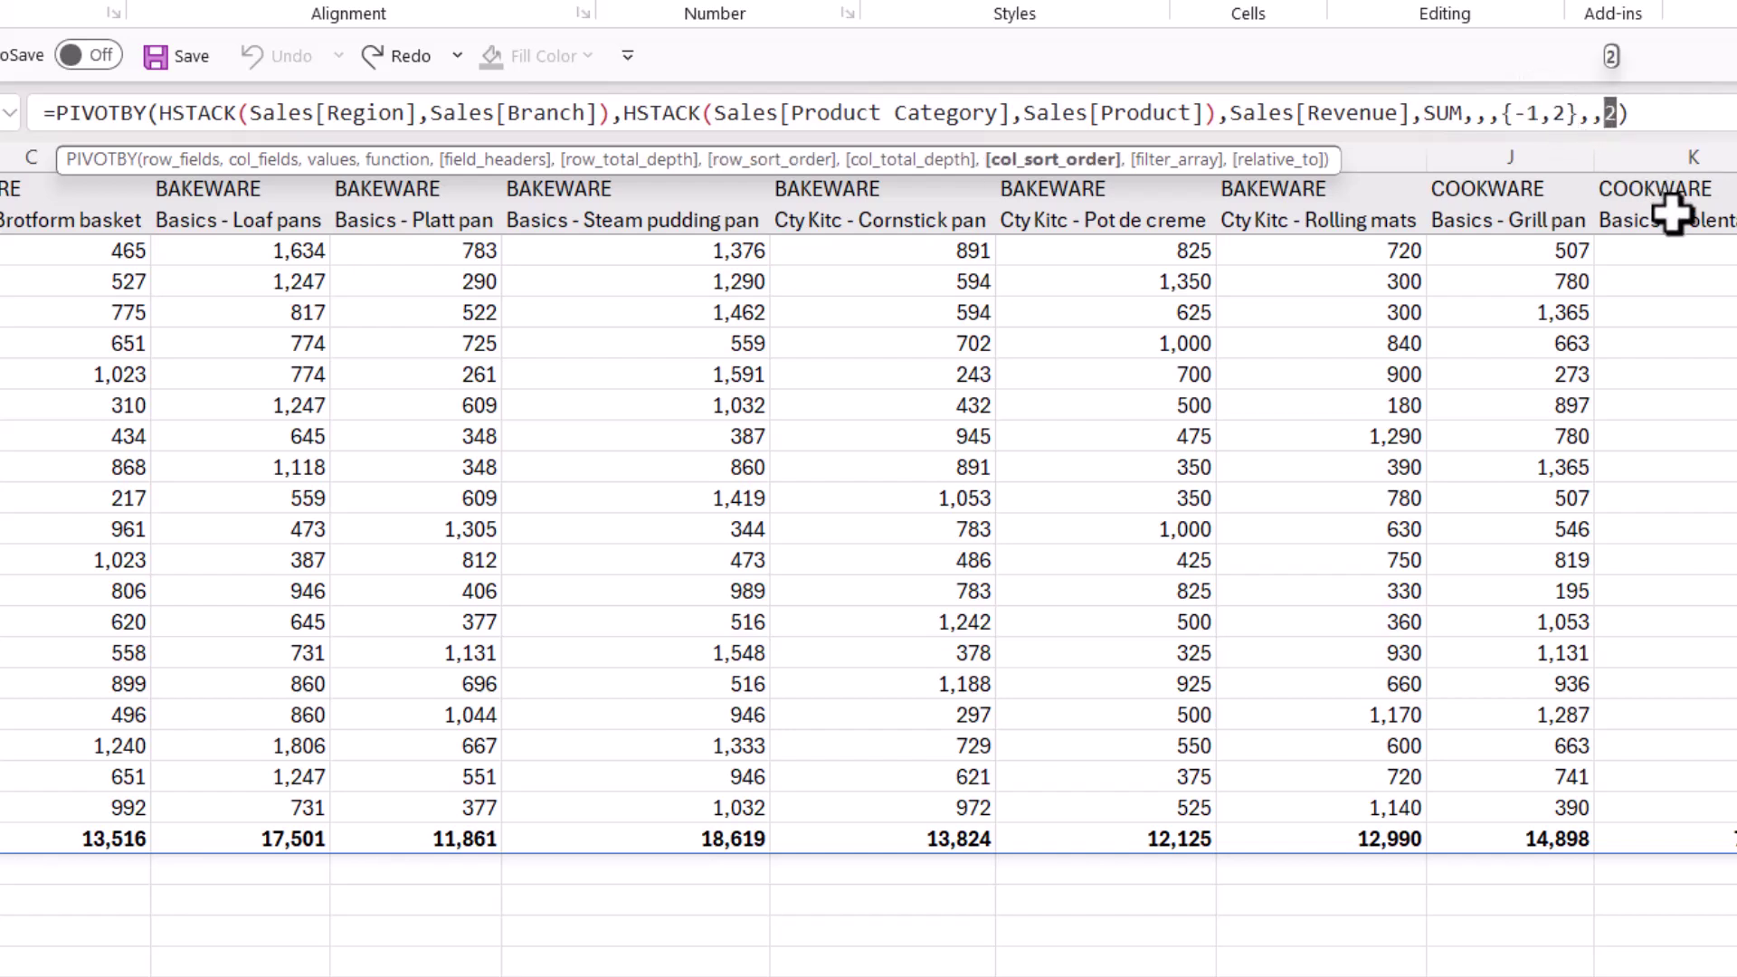
key("ctrl+v")
key("Return")
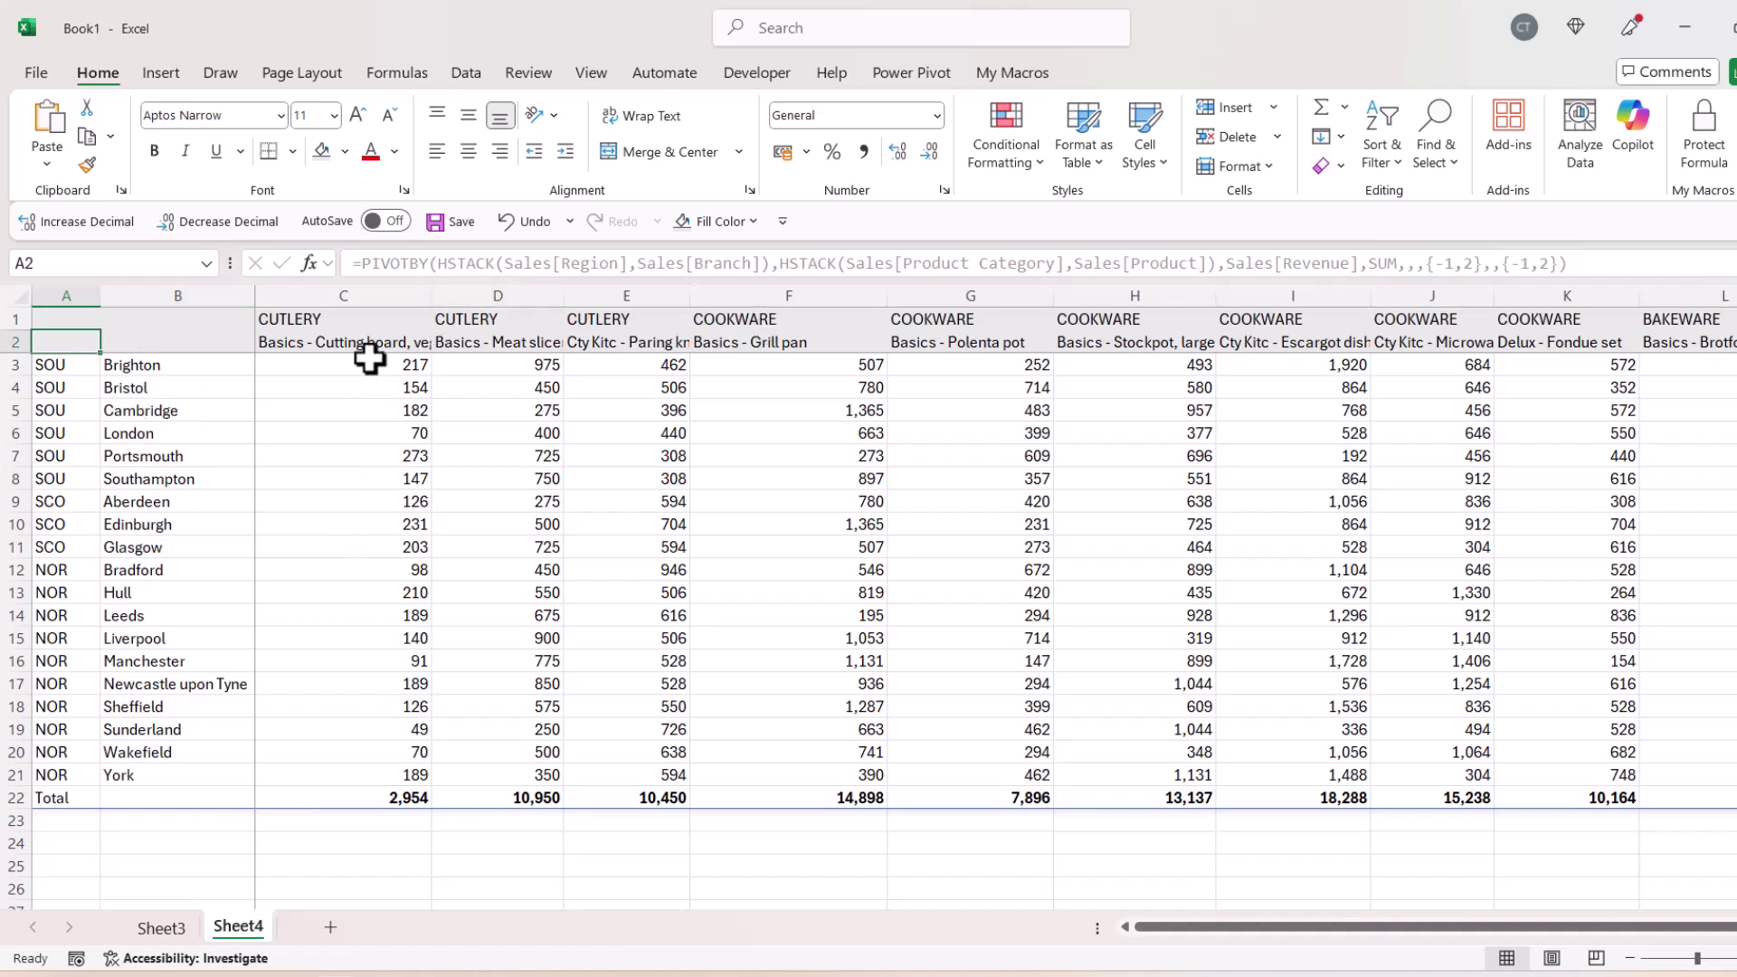
Scroll right to the last BAKEWARE columns and the Total column showing 204,411
left_click(1248, 643)
key("Right")
key("Right")
key("Right")
key("Right")
key("Right")
key("Right")
key("Right")
key("Right")
key("Right")
key("Right")
key("Right")
key("Right")
key("Right")
key("Right")
key("Right")
key("Right")
key("Right")
key("Right")
key("Right")
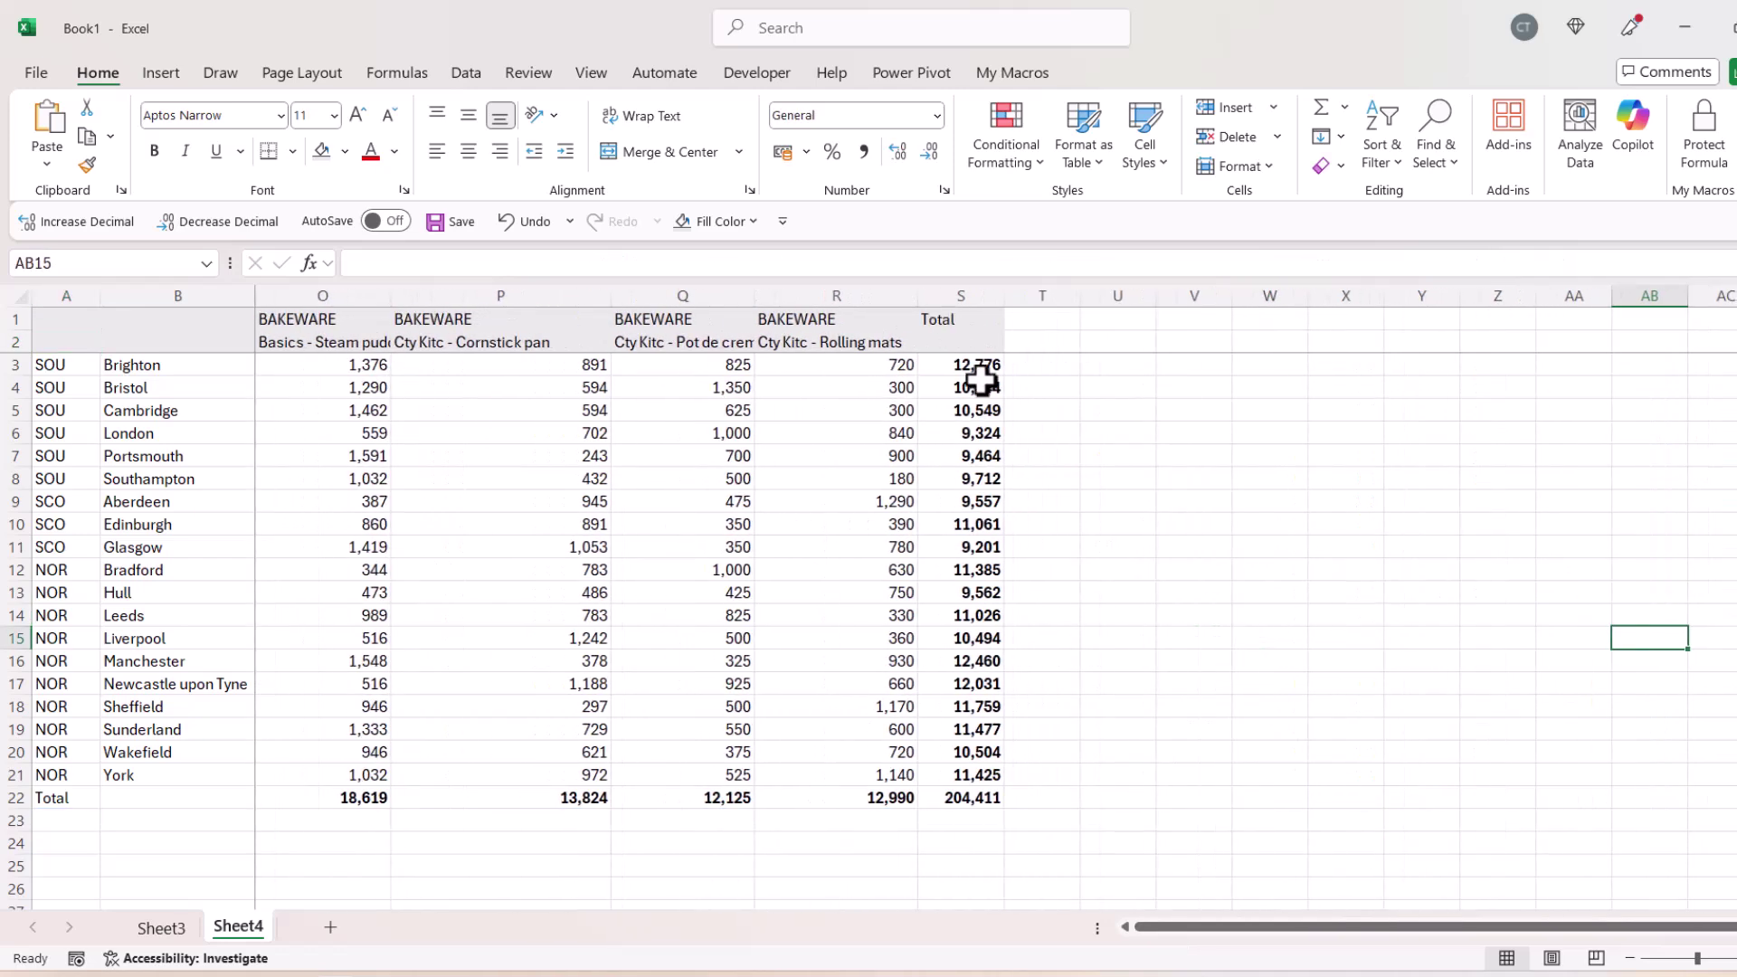
left_click(317, 453)
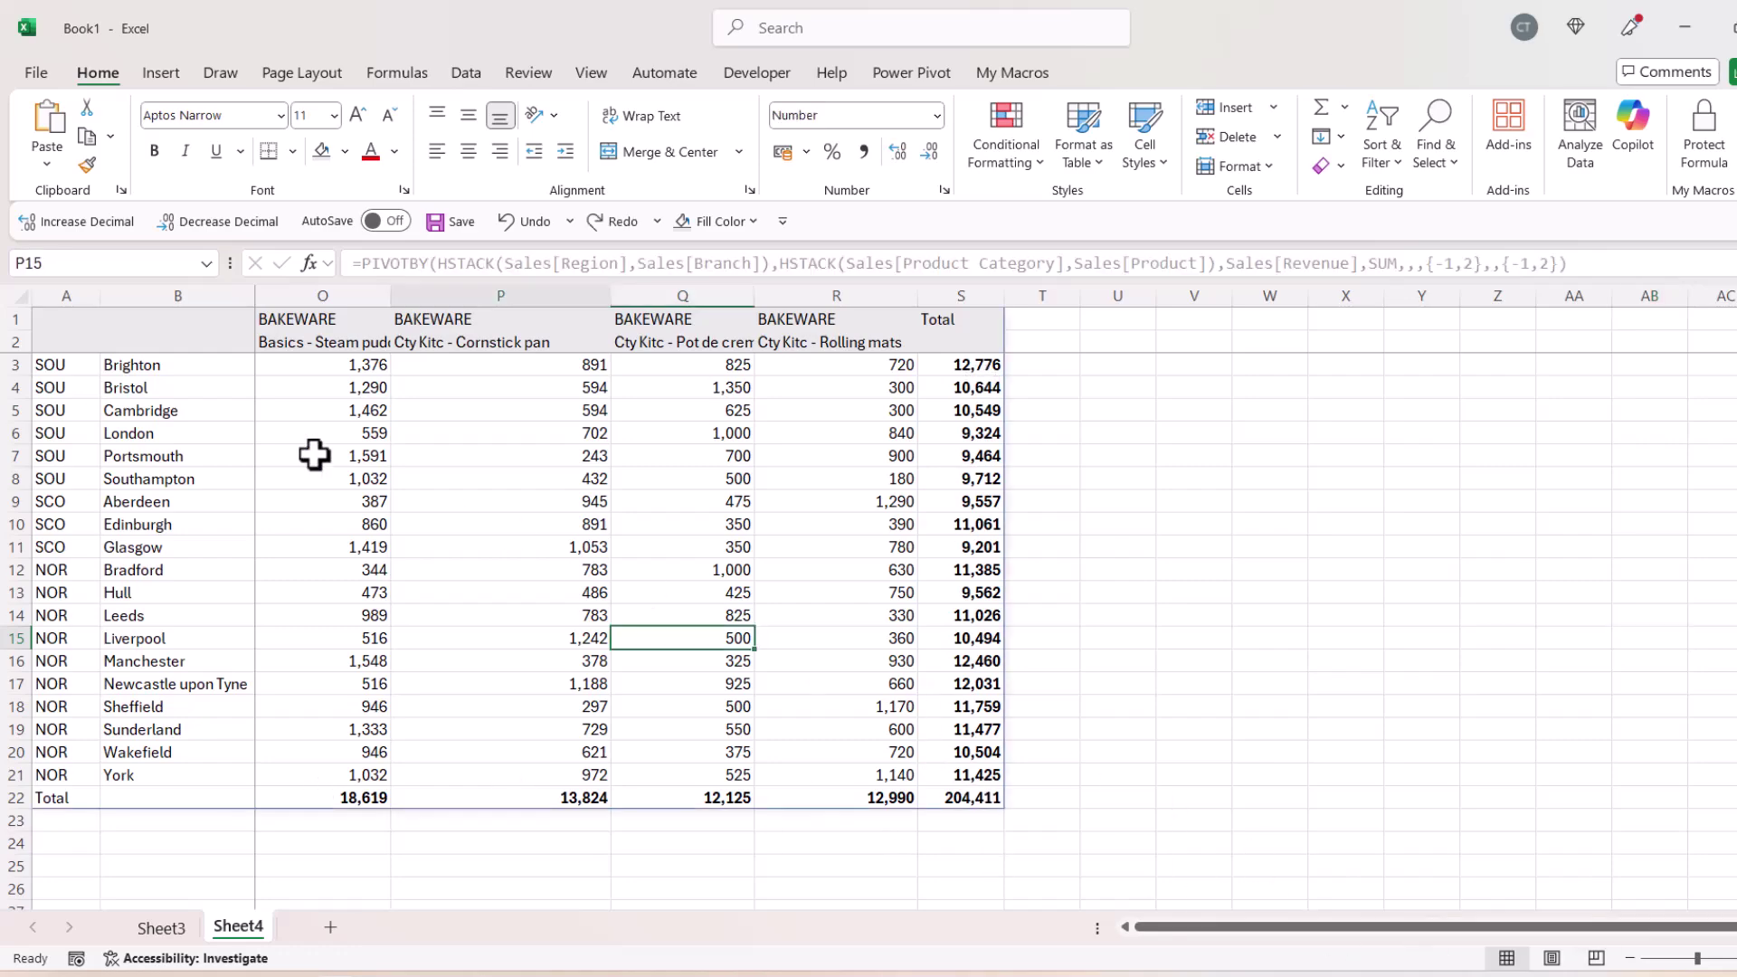
Replace row_sort_order {-1,2} with 3 to sort rows by ascending totals
left_click(31, 311)
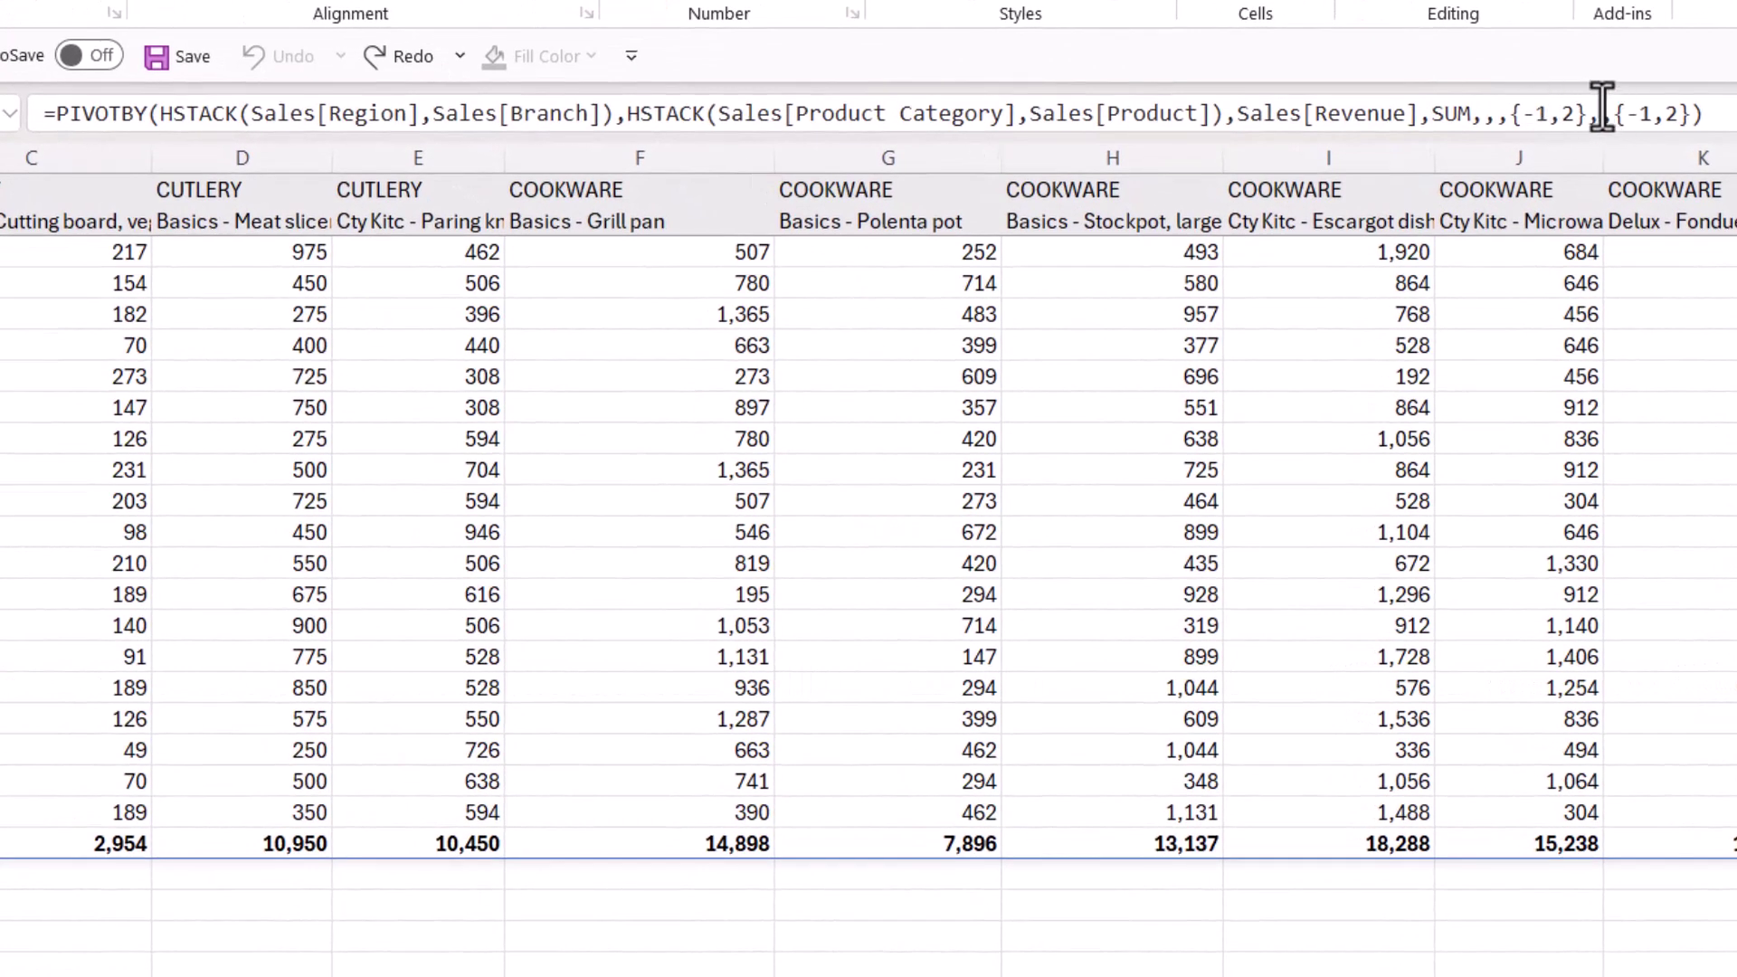
left_click_drag(1589, 112, 1509, 113)
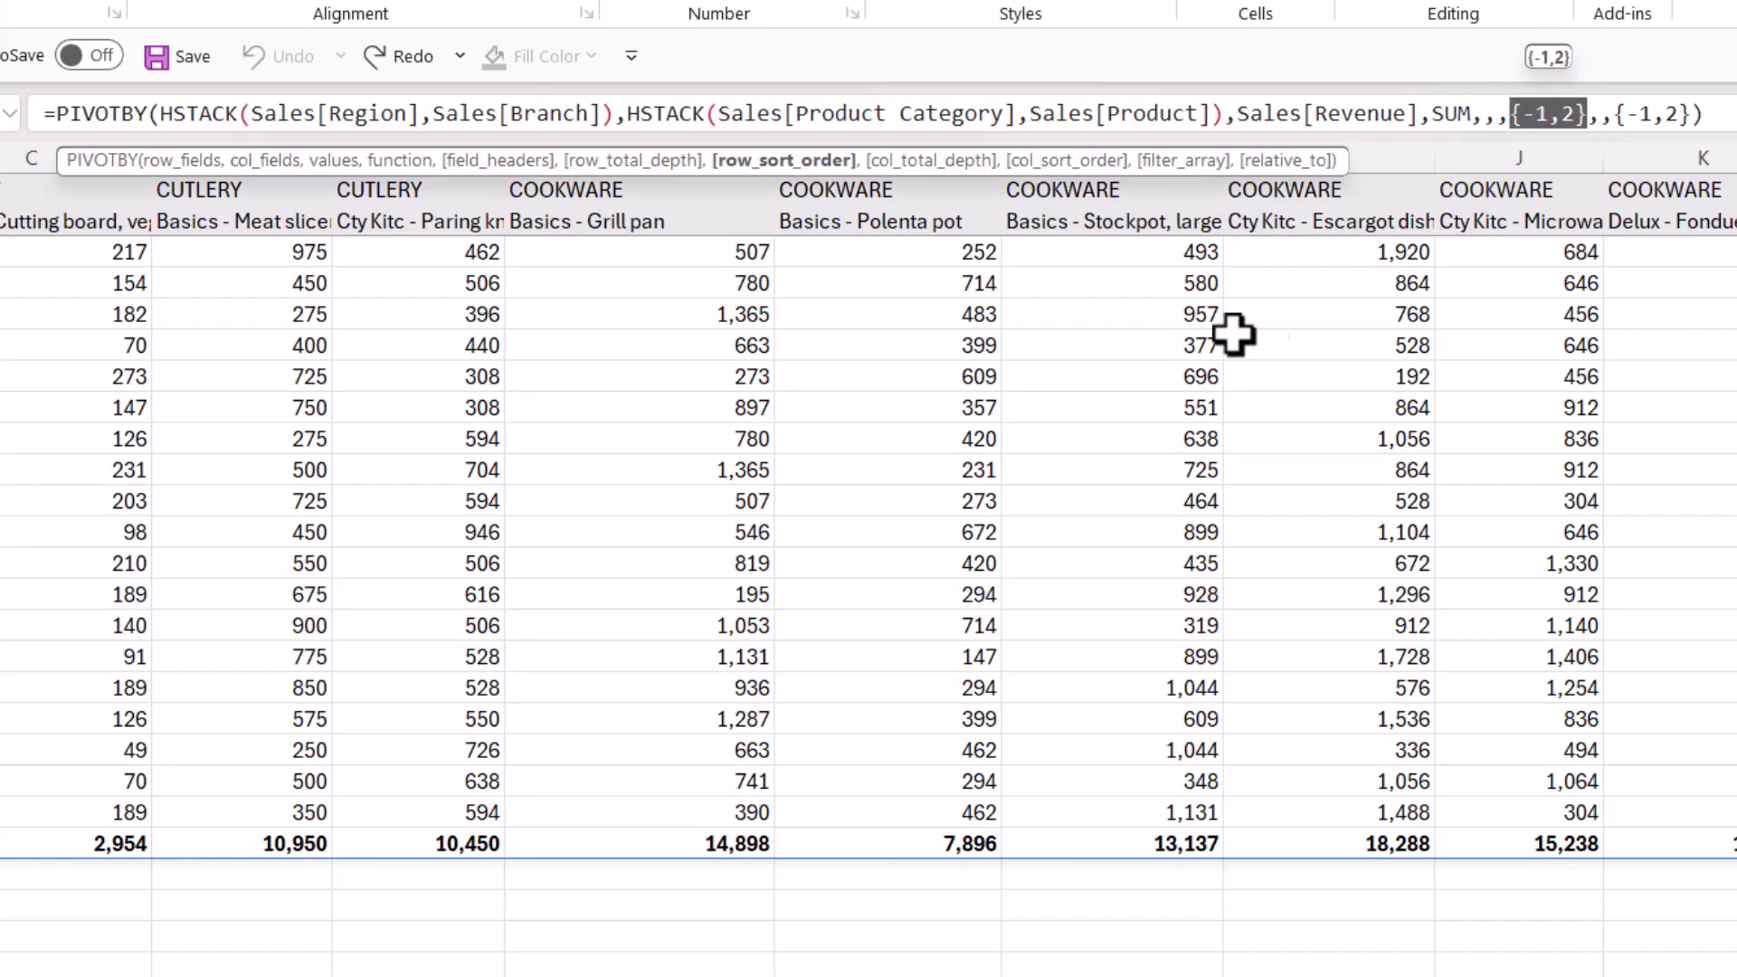
type("3")
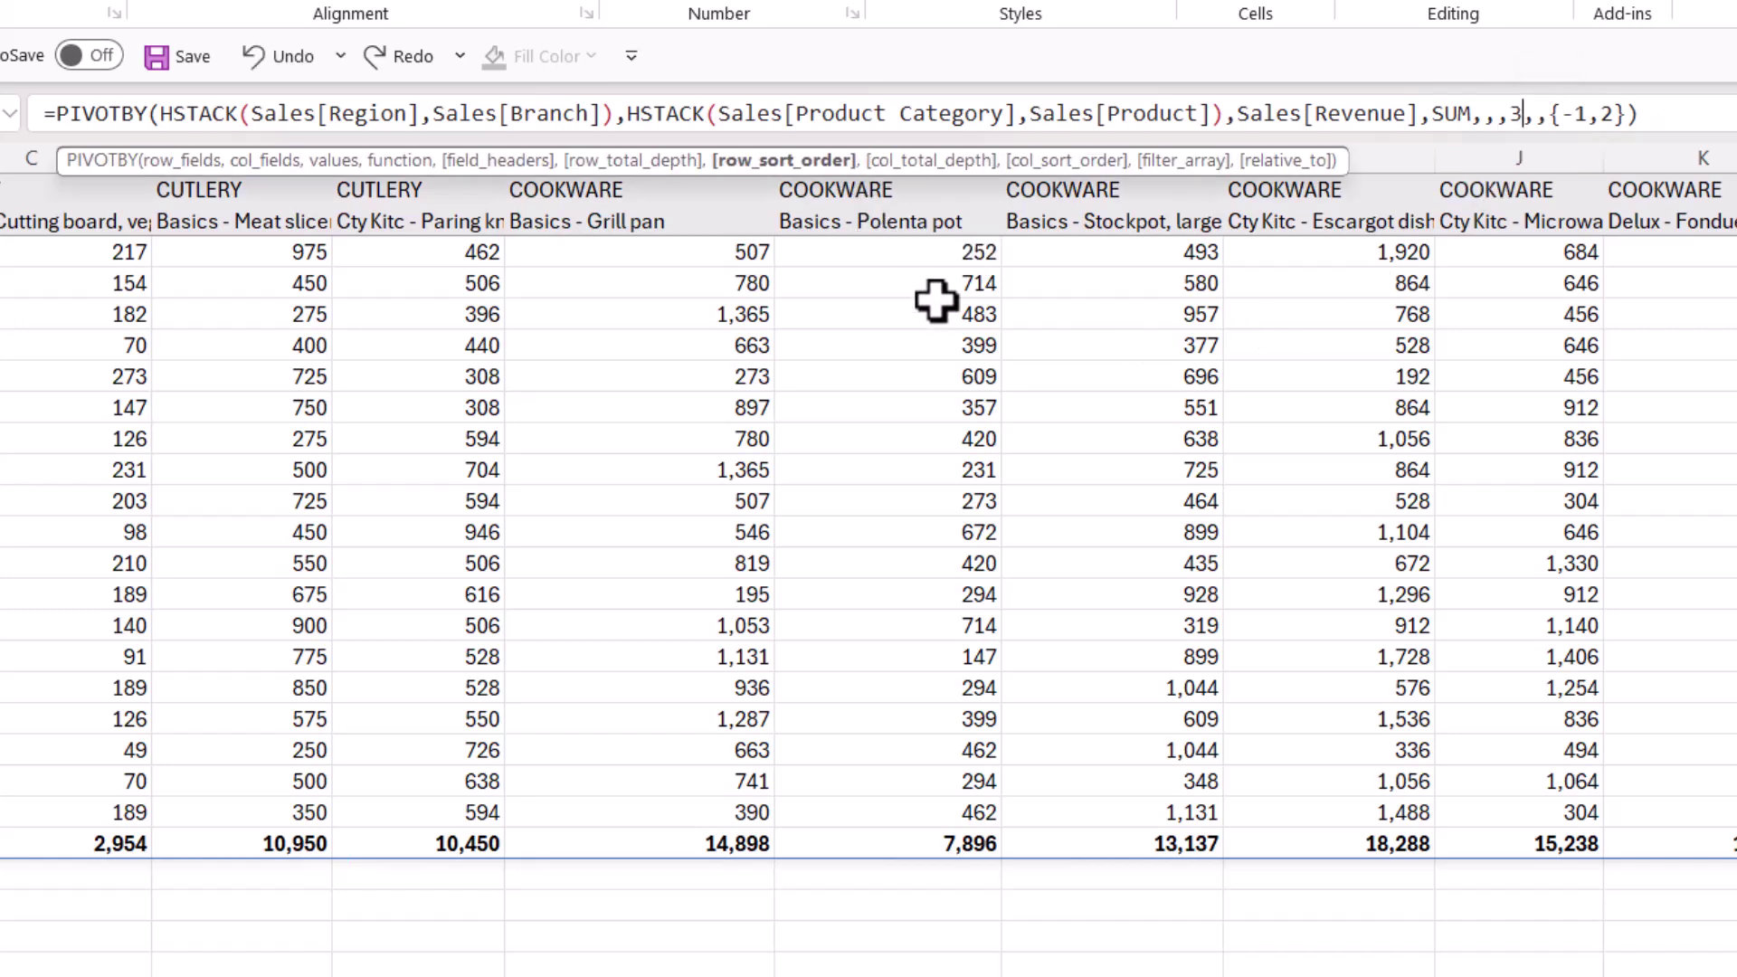
key("Return")
Select the SCO branch totals in the Total column to confirm the ascending order
left_click(1203, 751)
key("Right")
key("Right")
key("Right")
key("Right")
key("Right")
key("Right")
key("Right")
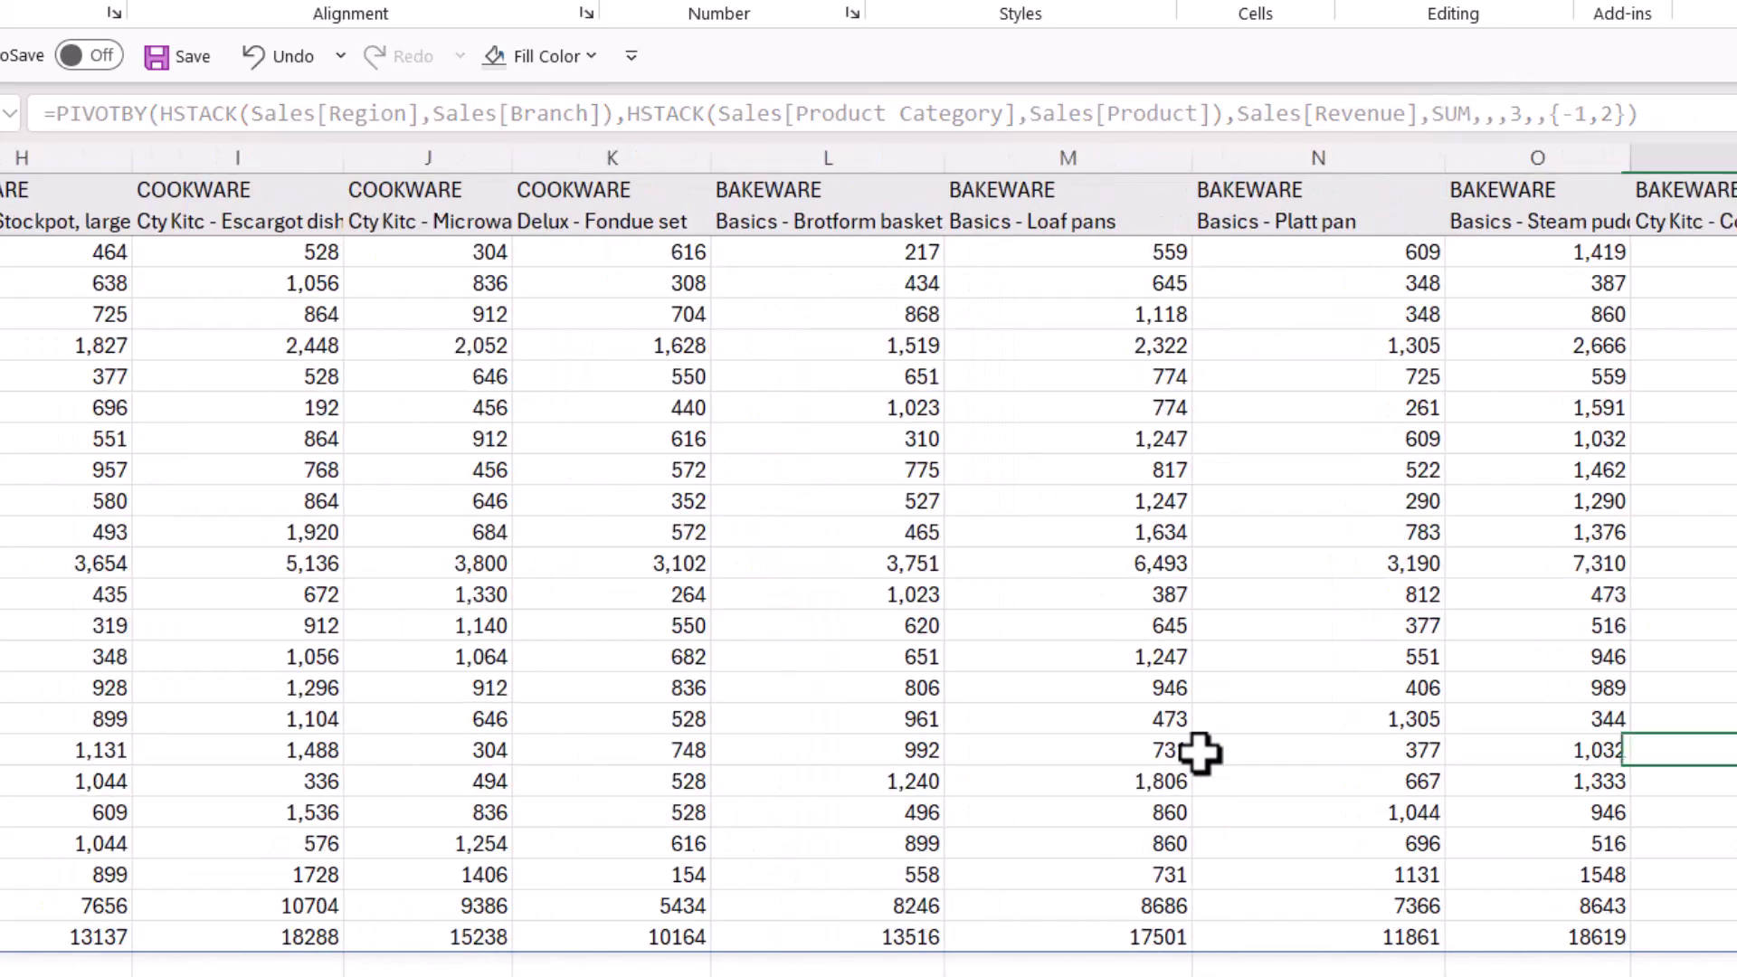
key("Right")
key("Right")
key("Right")
key("Right")
key("Right")
key("Right")
key("Right")
key("Right")
key("Right")
key("Right")
key("Right")
key("Right")
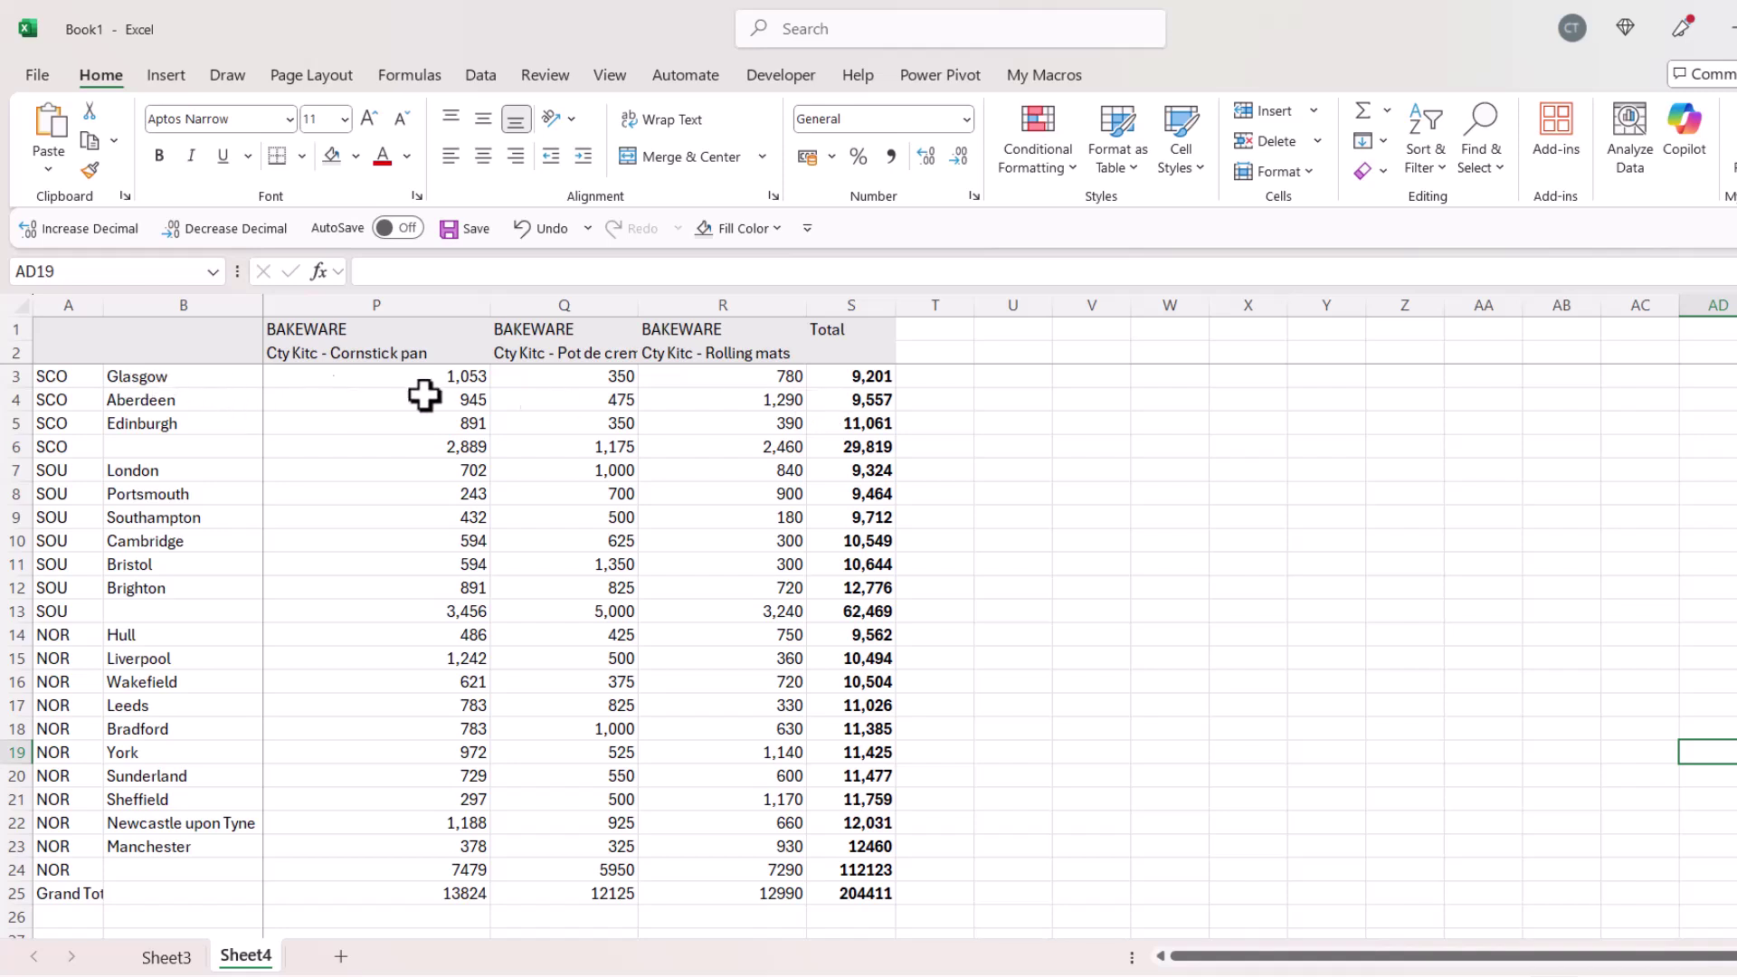
left_click_drag(876, 372, 876, 426)
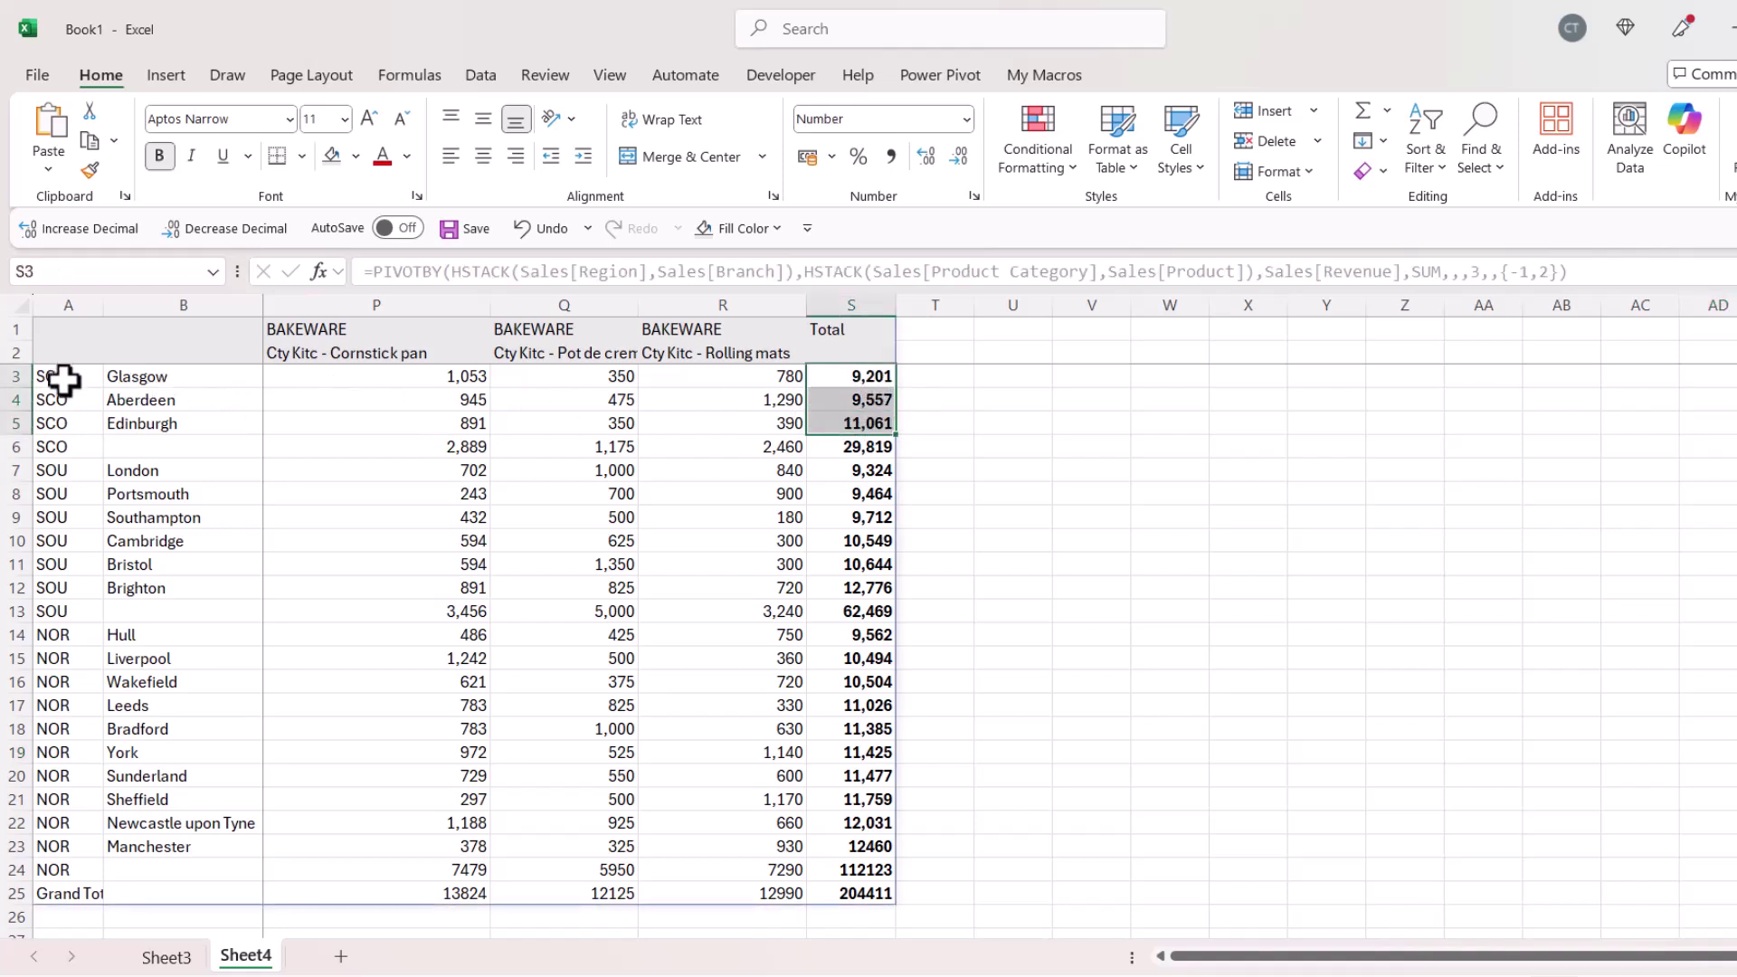
Change row_sort_order to -3 so NOR, SOU, SCO list with largest totals first
left_click(58, 329)
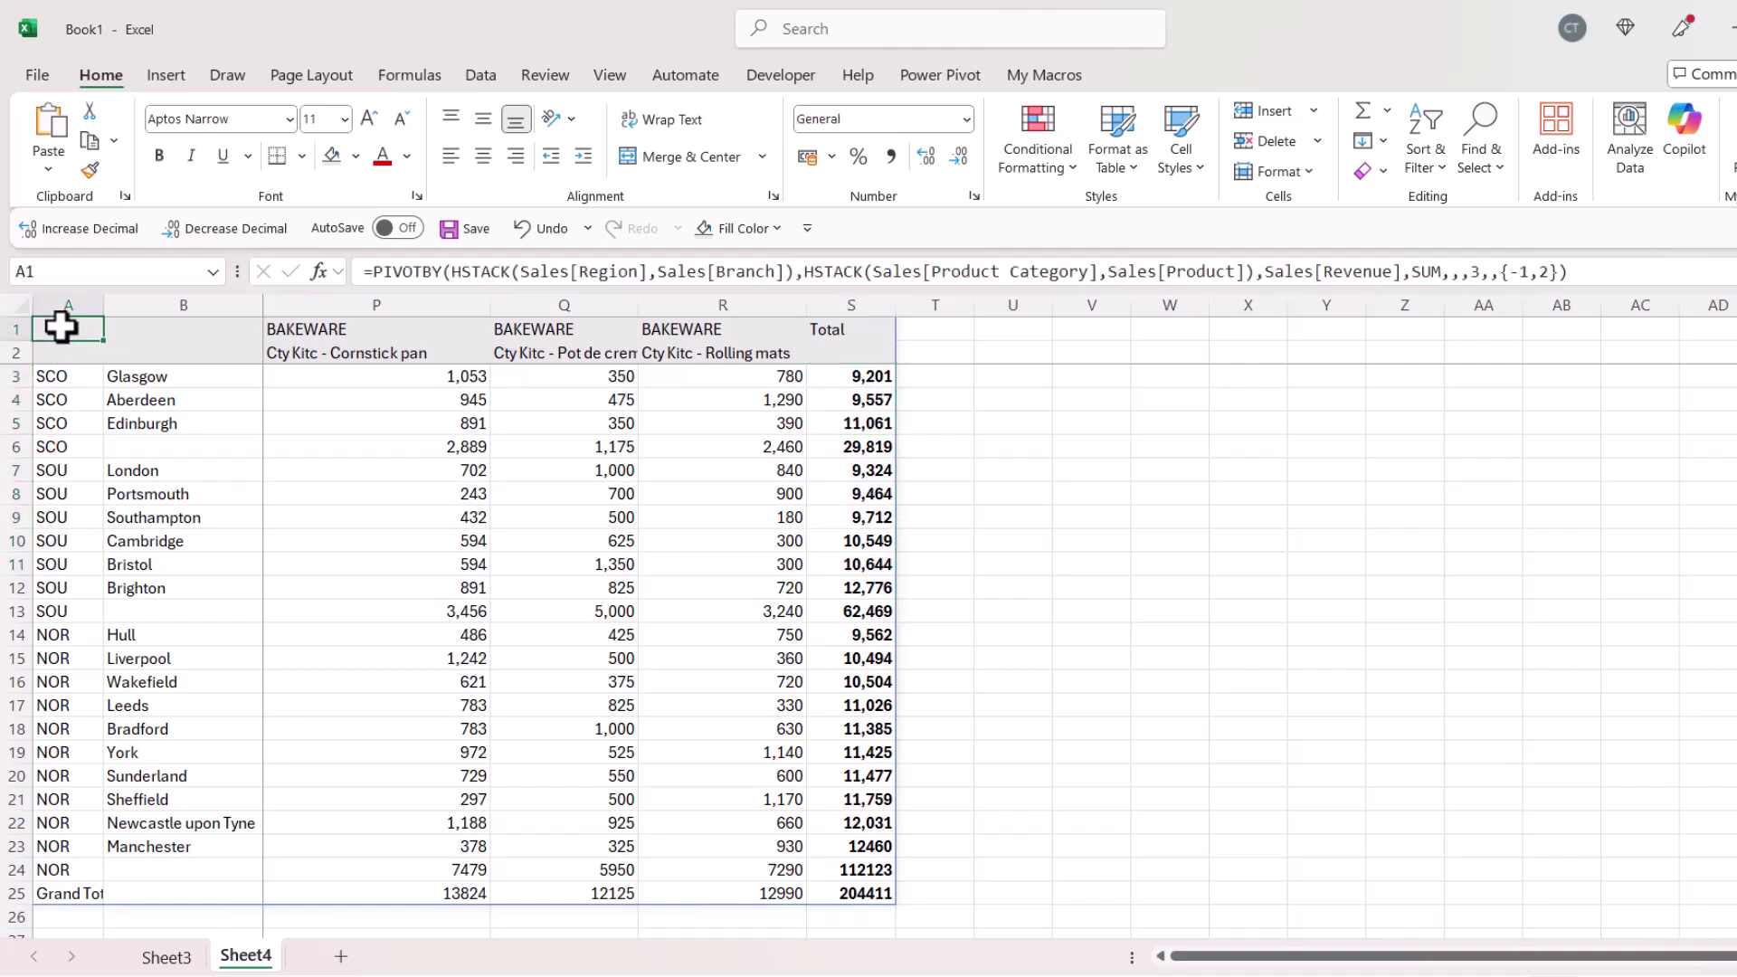
left_click(1482, 276)
type("-")
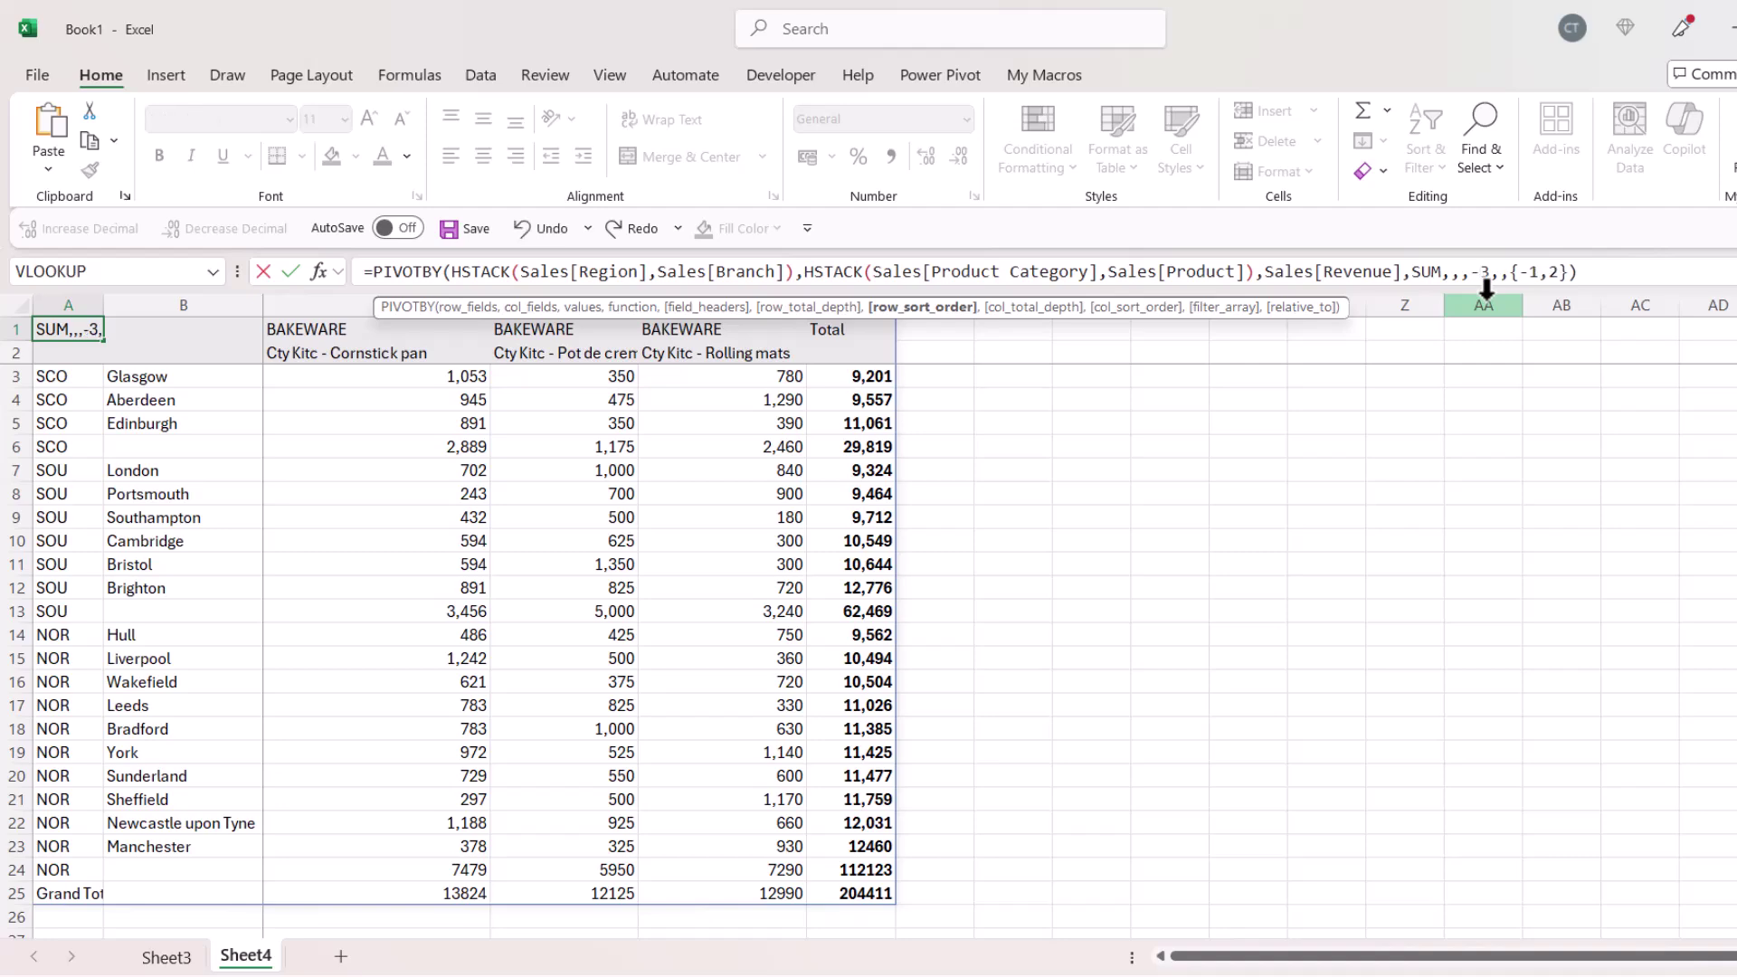
key("Return")
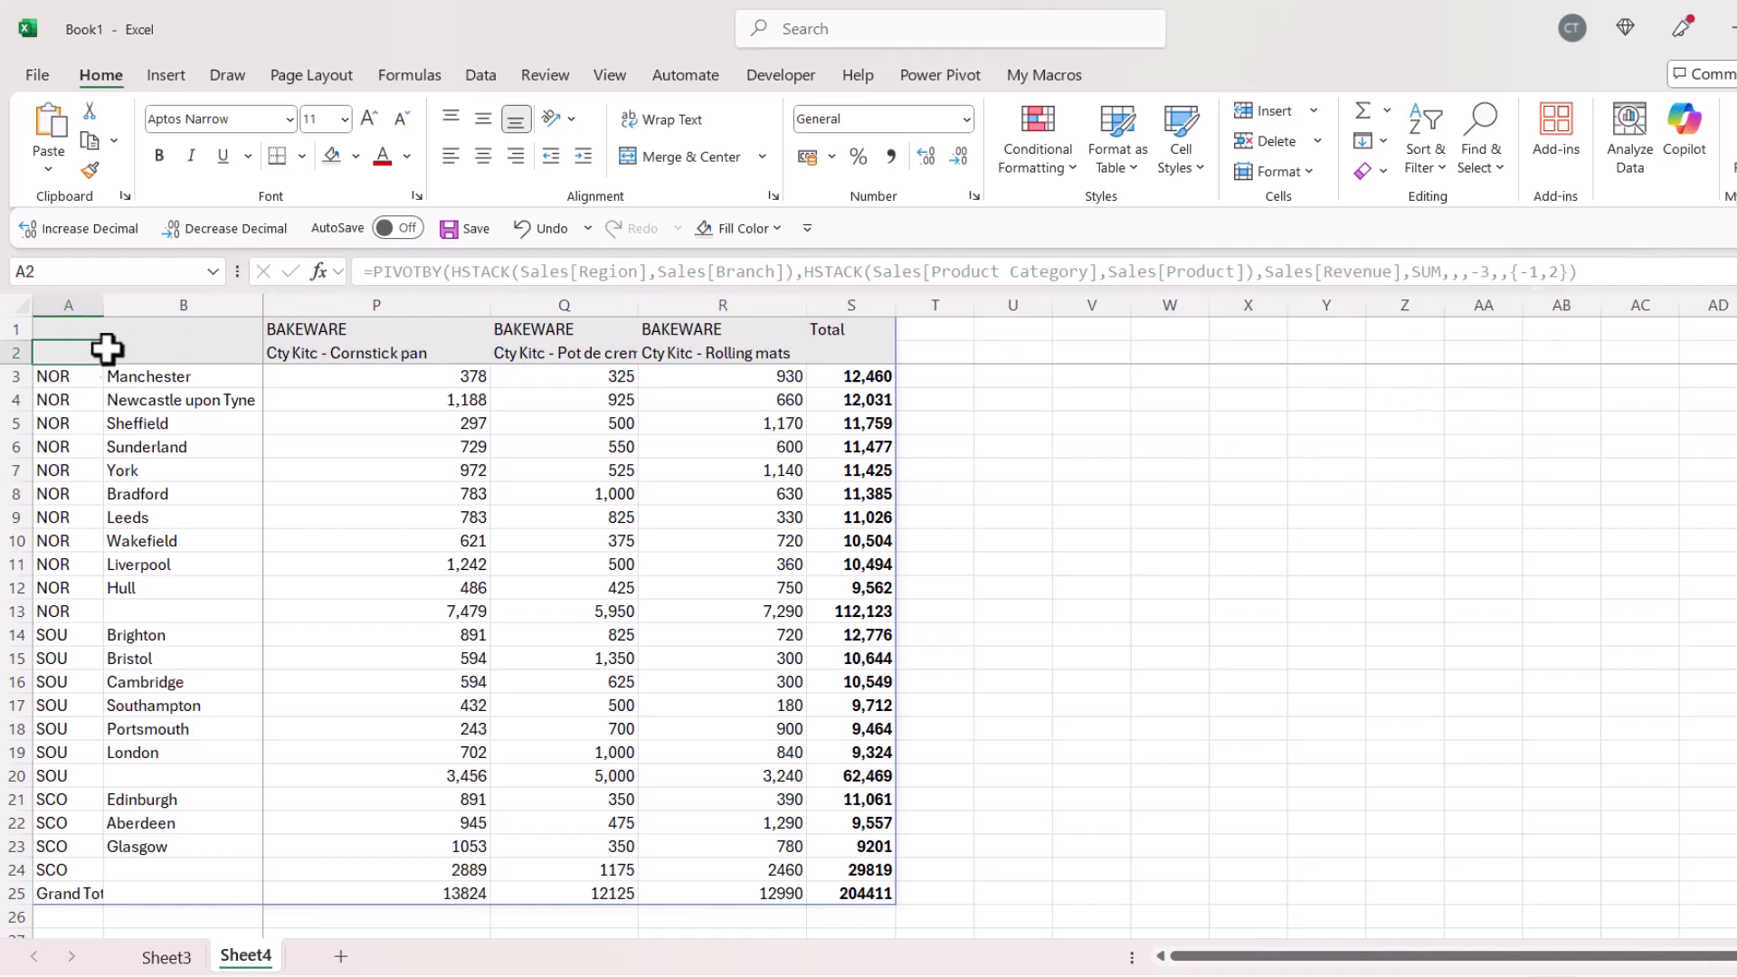
Replace col_sort_order {-1,2} with 3 to sort columns by ascending totals
left_click(56, 327)
key("F2")
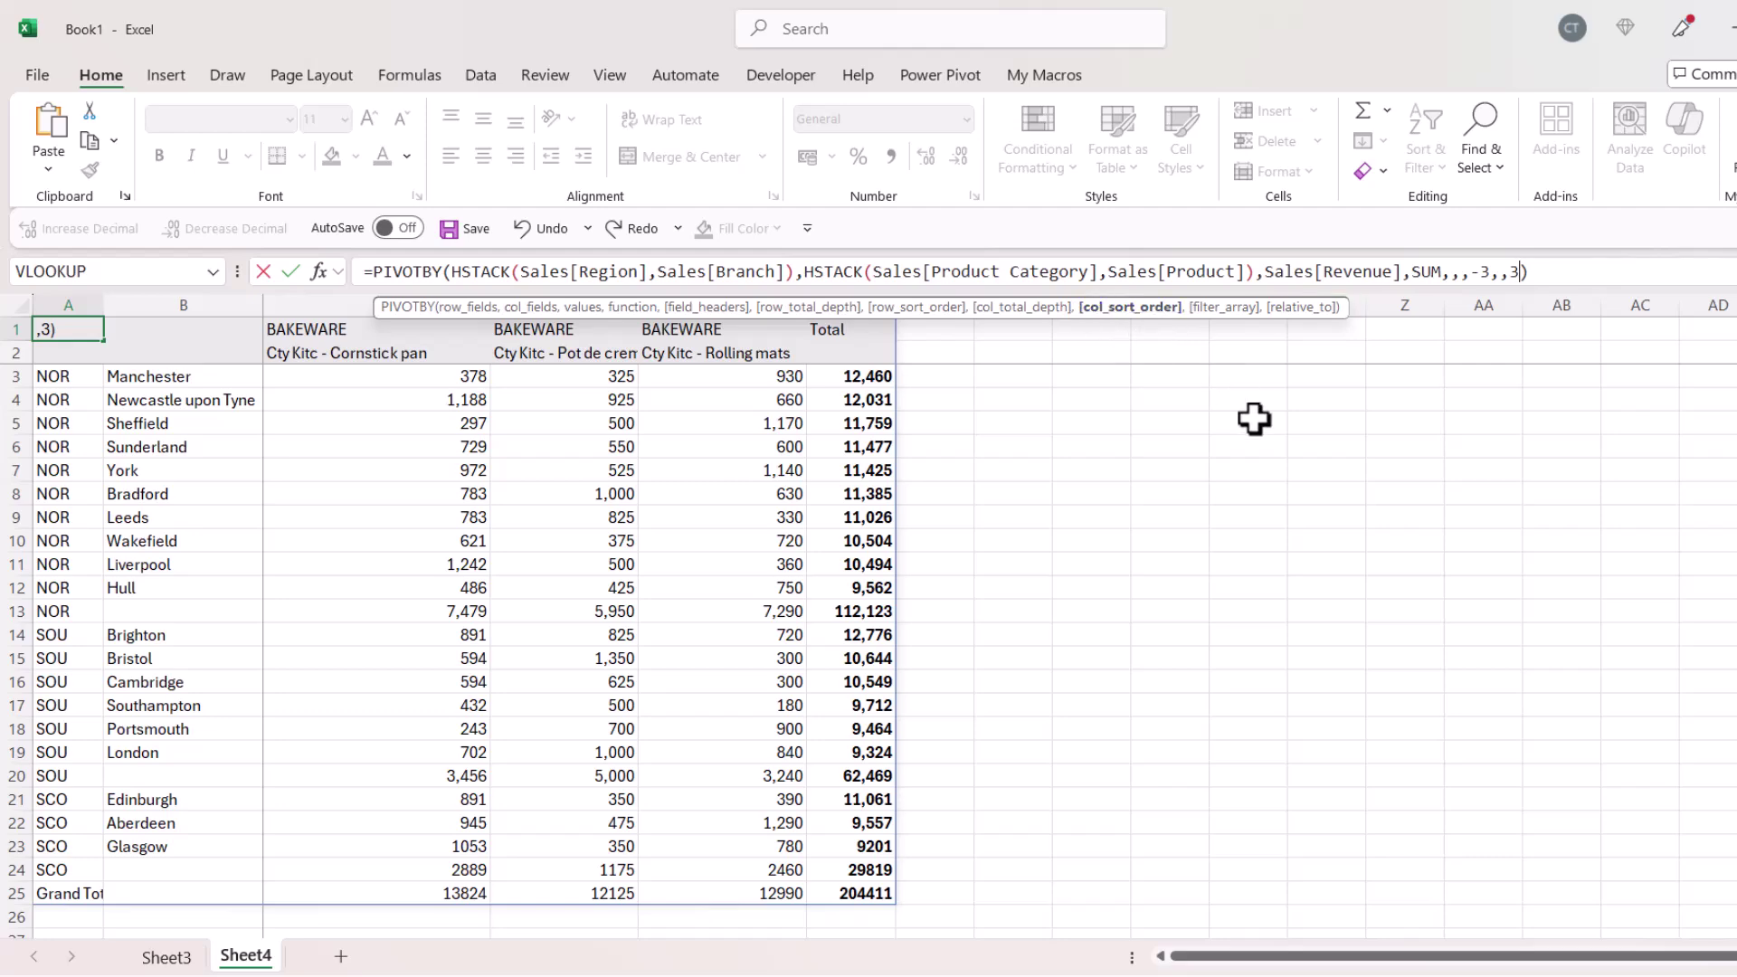
key("Return")
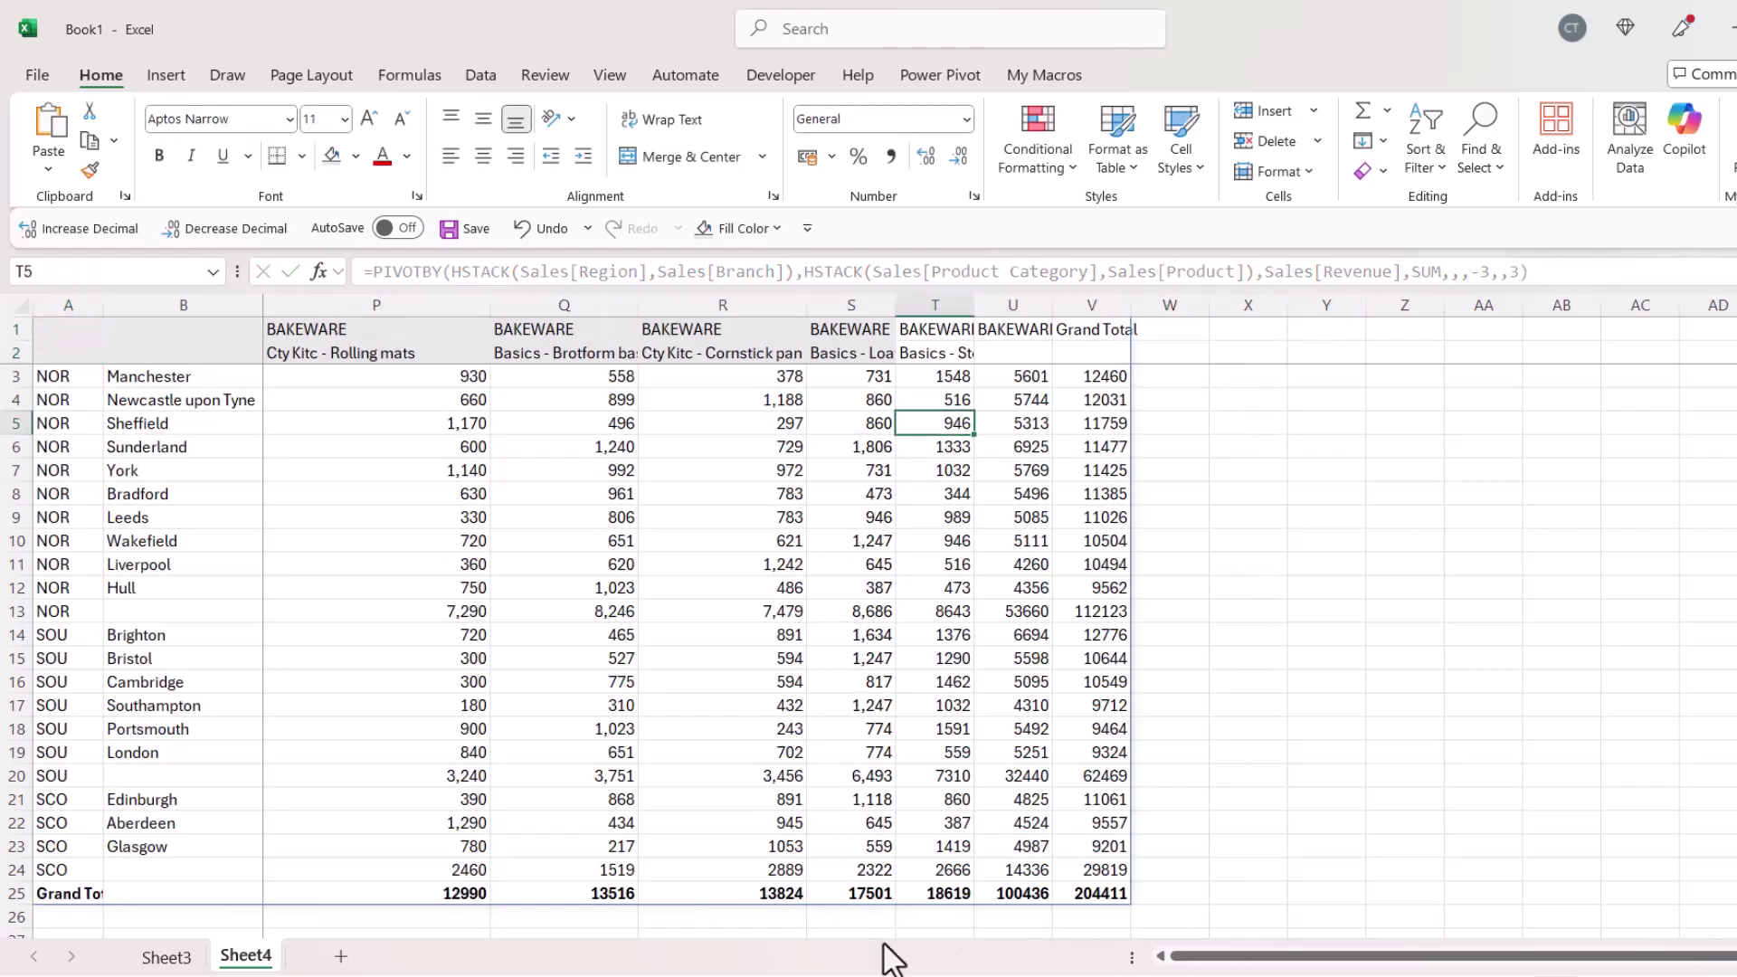
Select the CUTLERY and COOKWARE grand totals in row 25 to check ascending order
key("Down")
key("Down")
key("Down")
key("Down")
key("Down")
key("Left")
key("Left")
key("Down")
key("Left")
key("Left")
key("Left")
key("Left")
key("Left")
key("Left")
key("Left")
key("Left")
key("Left")
key("Left")
key("Left")
key("Left")
key("Left")
key("Left")
key("Left")
key("Left")
key("Left")
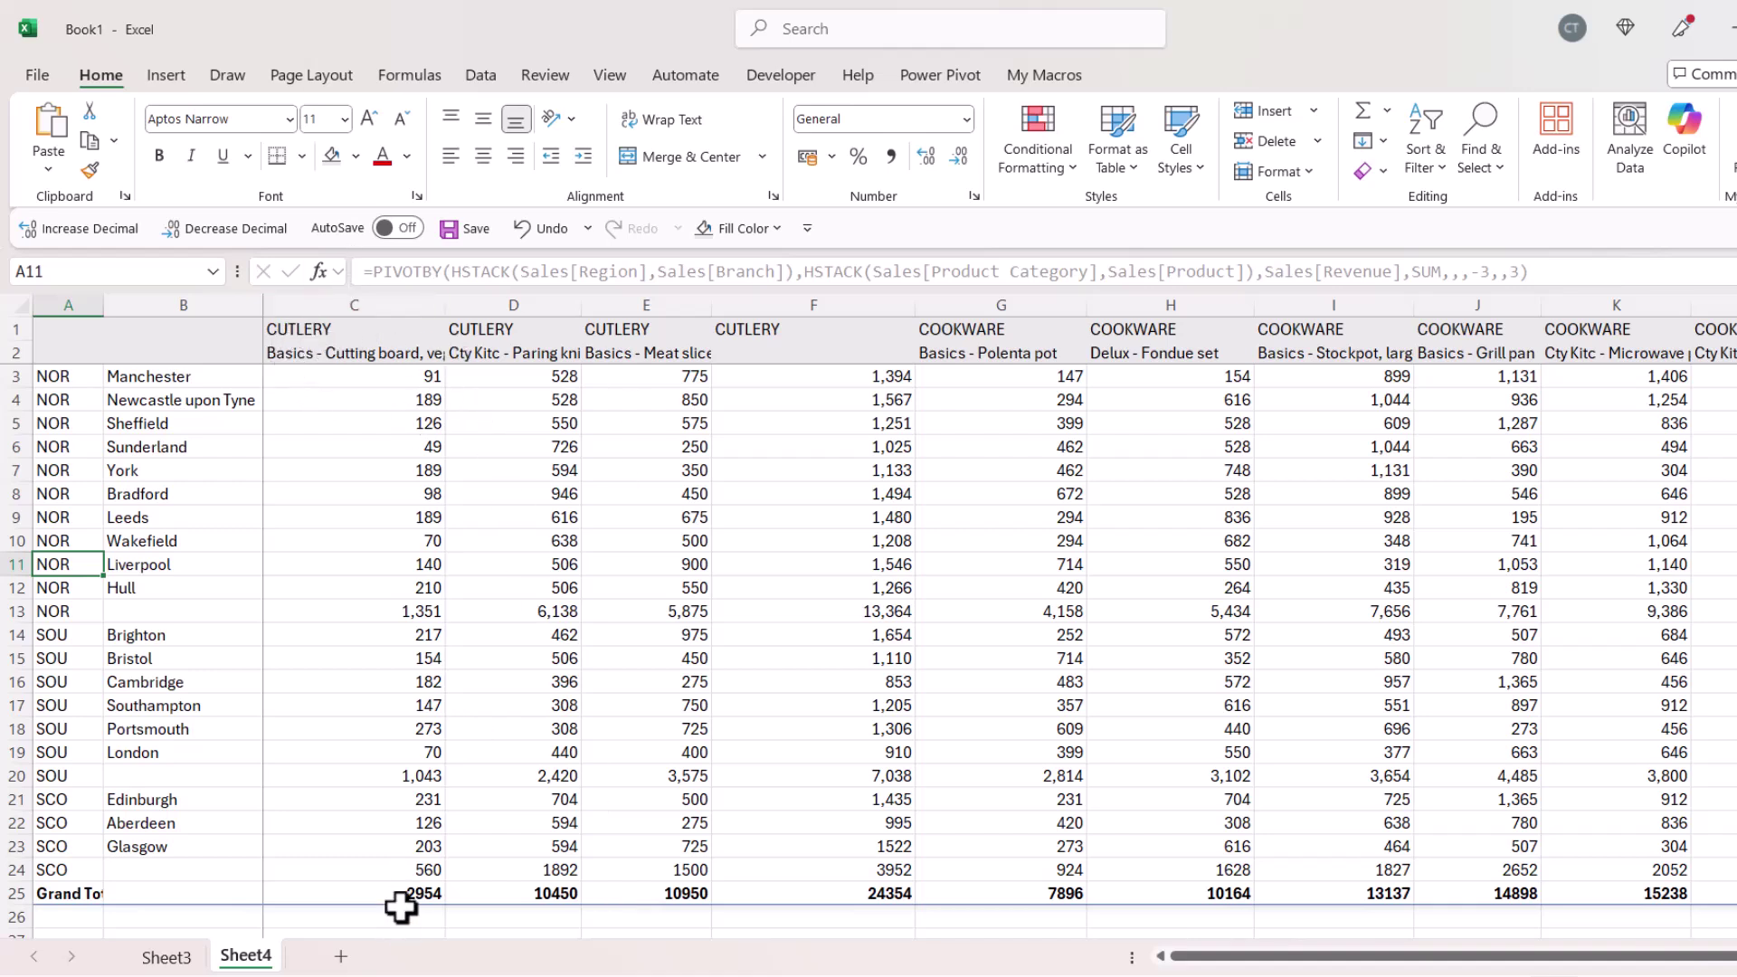
left_click_drag(399, 896, 861, 900)
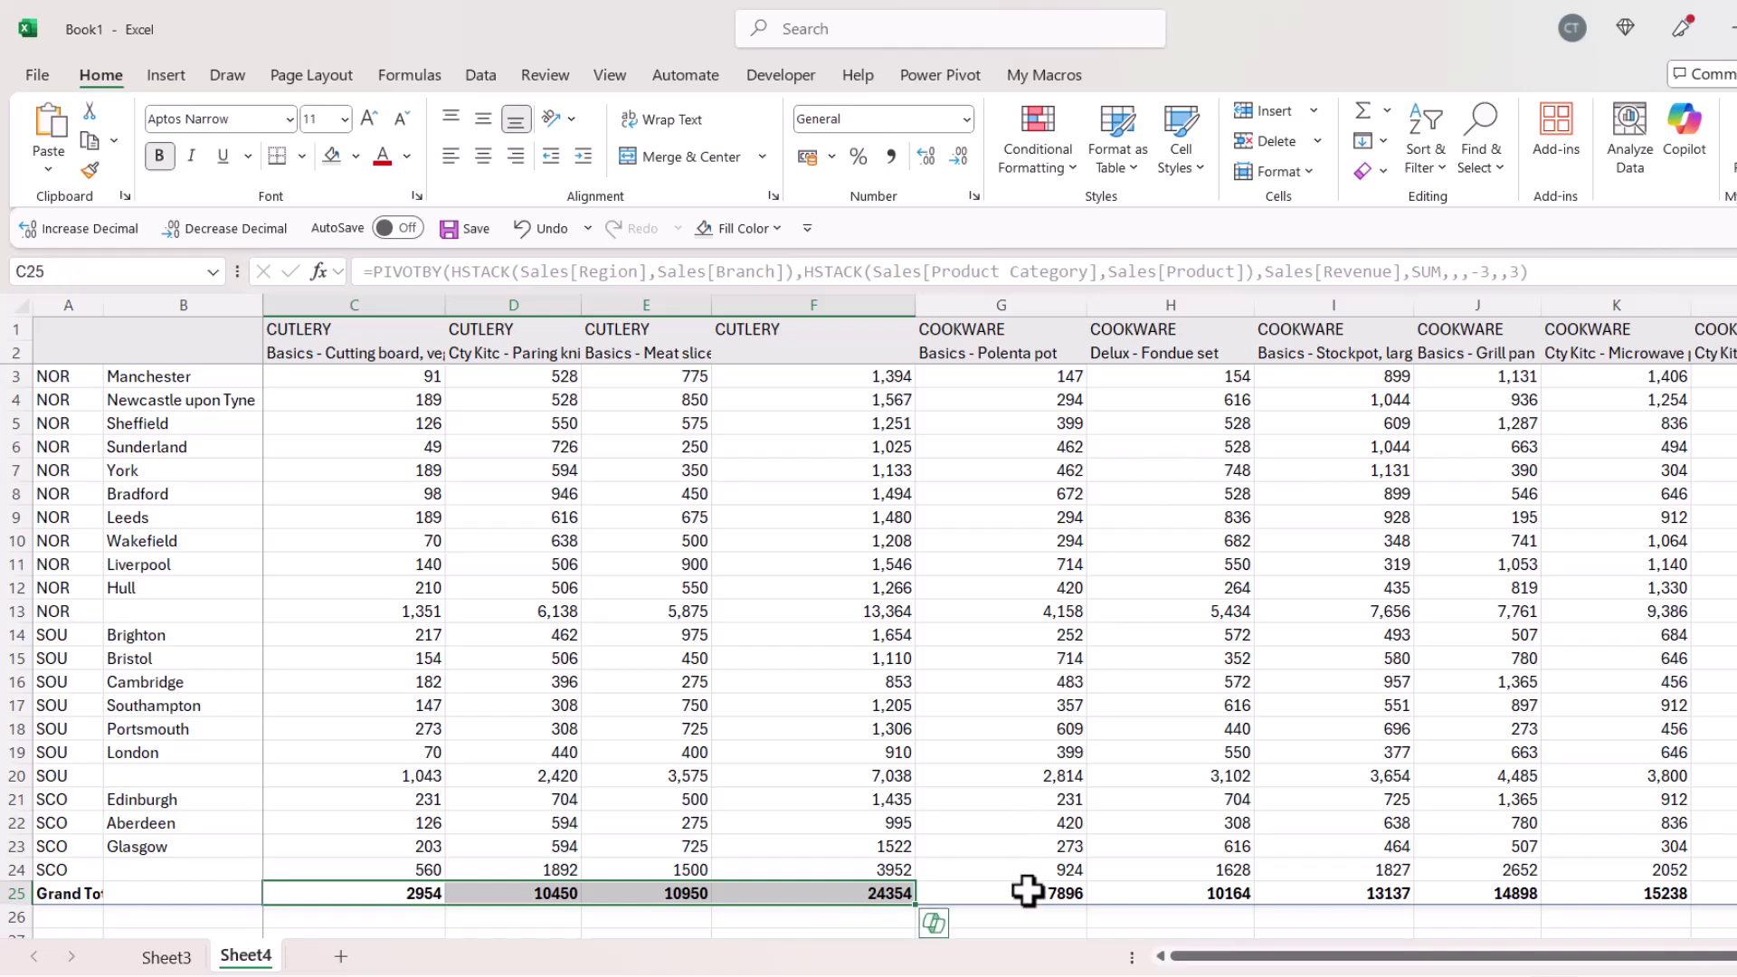
left_click_drag(1027, 892, 1718, 891)
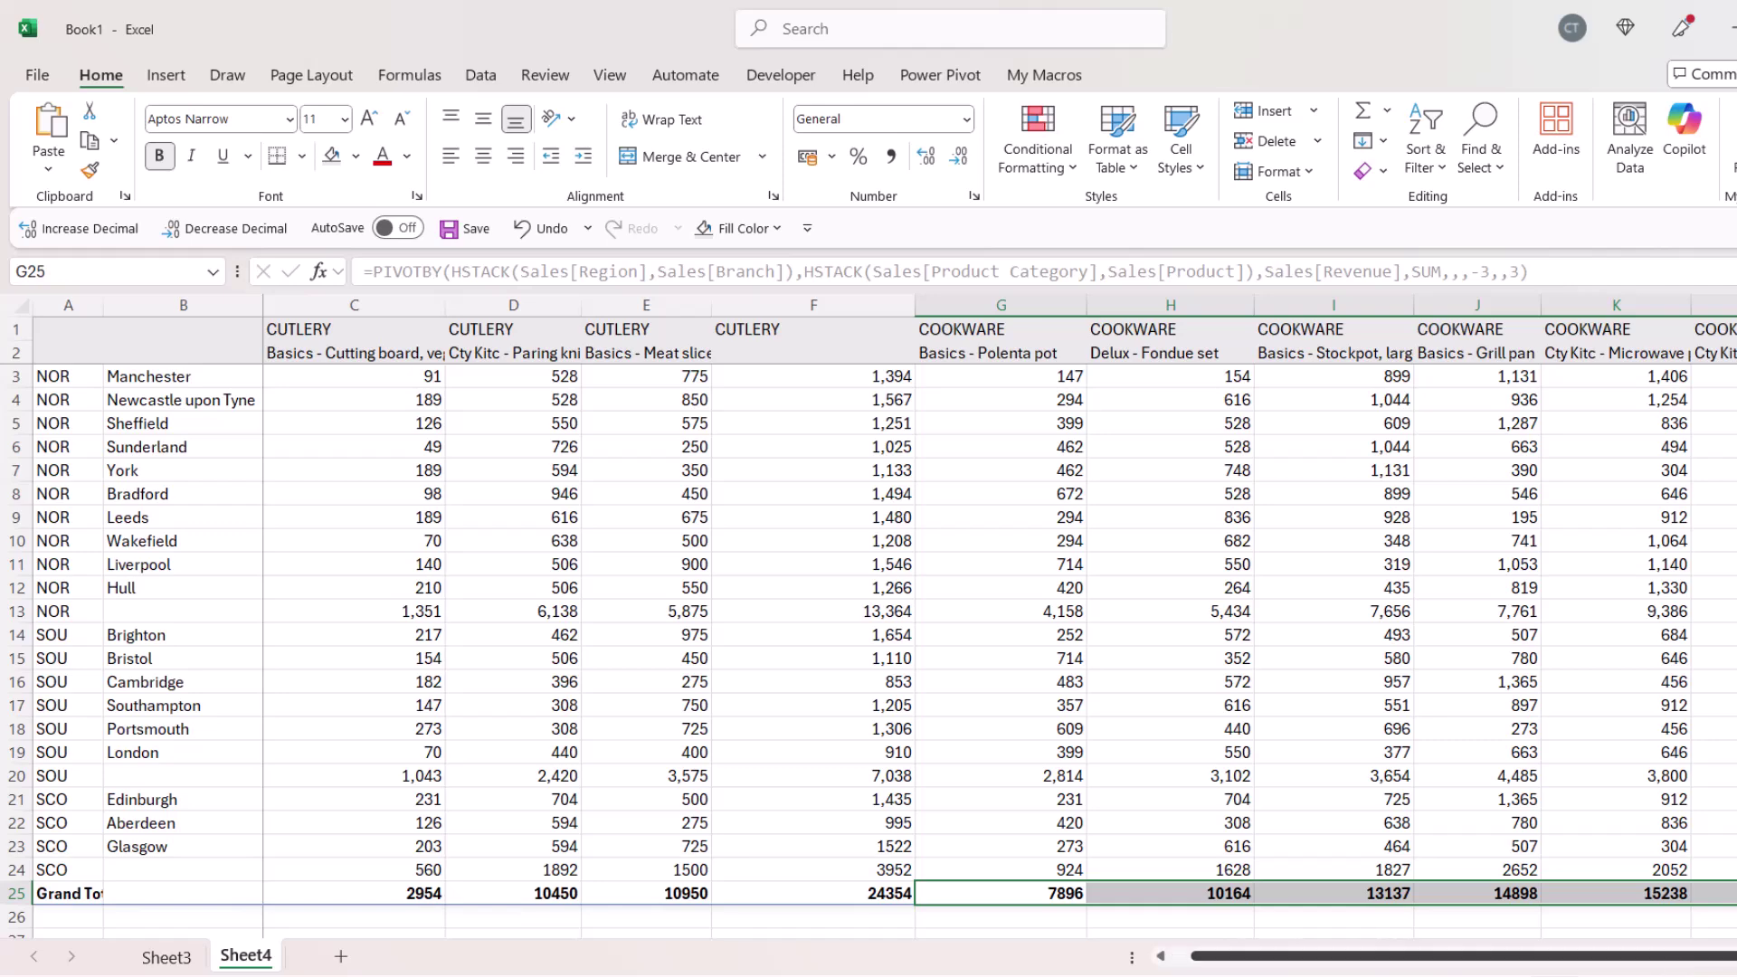
scroll(1032, 682, "right", 4)
left_click(947, 661)
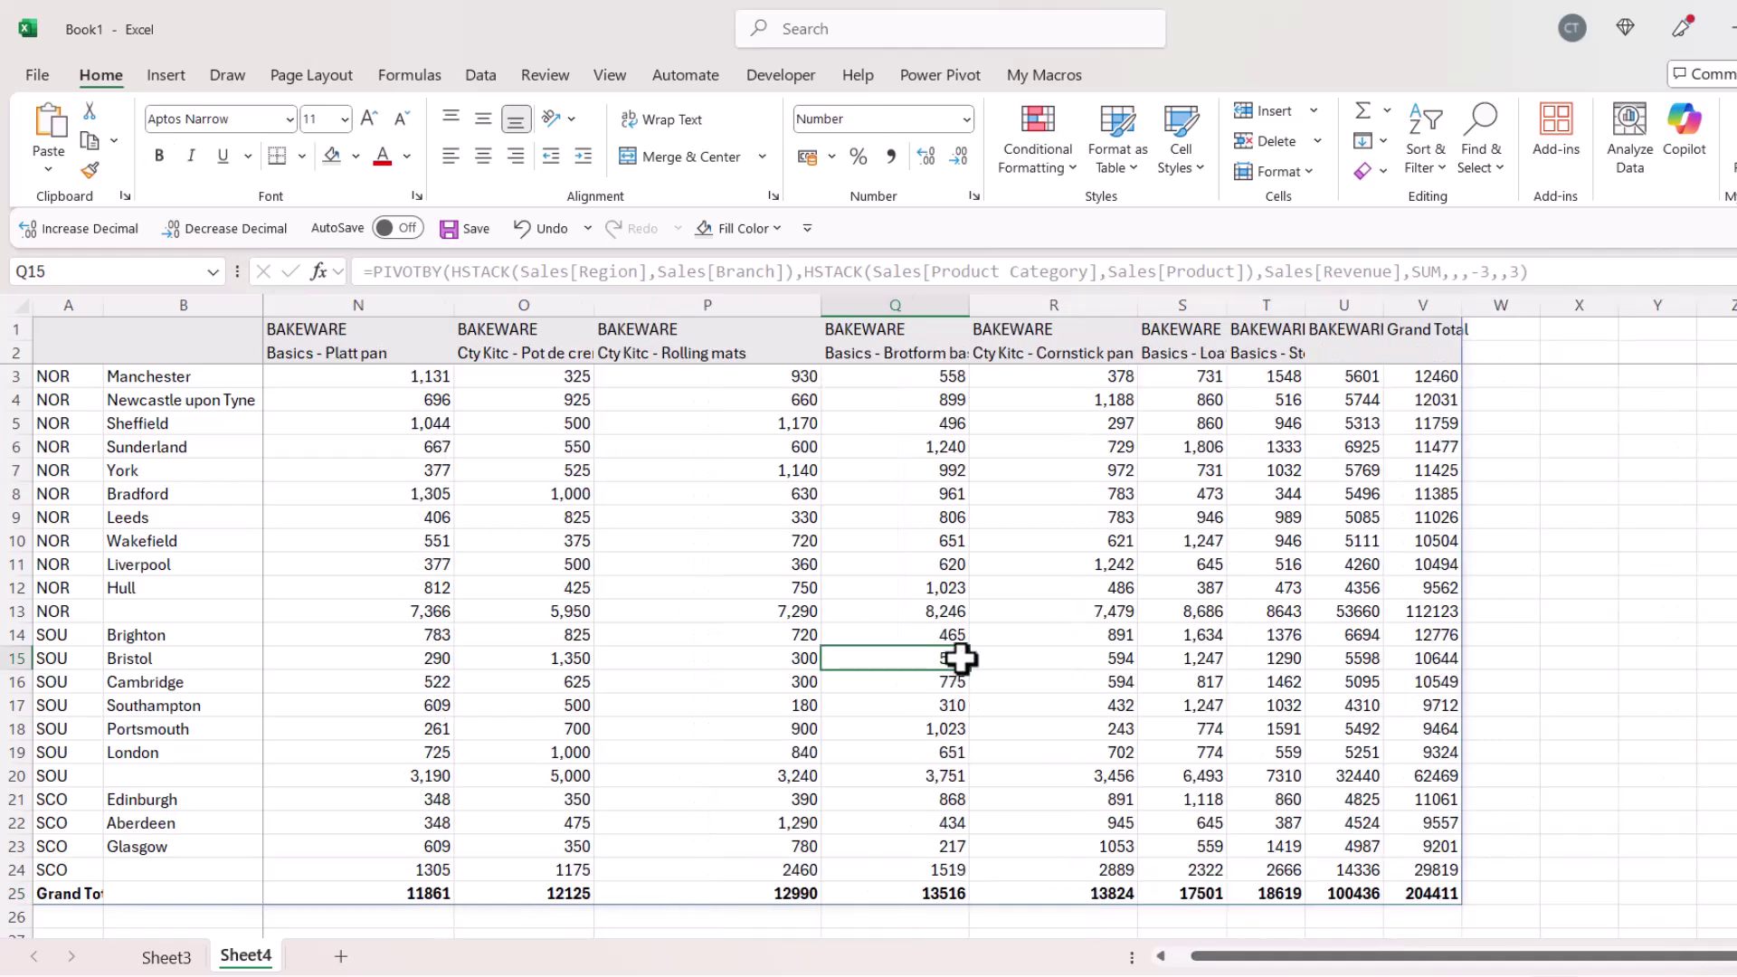